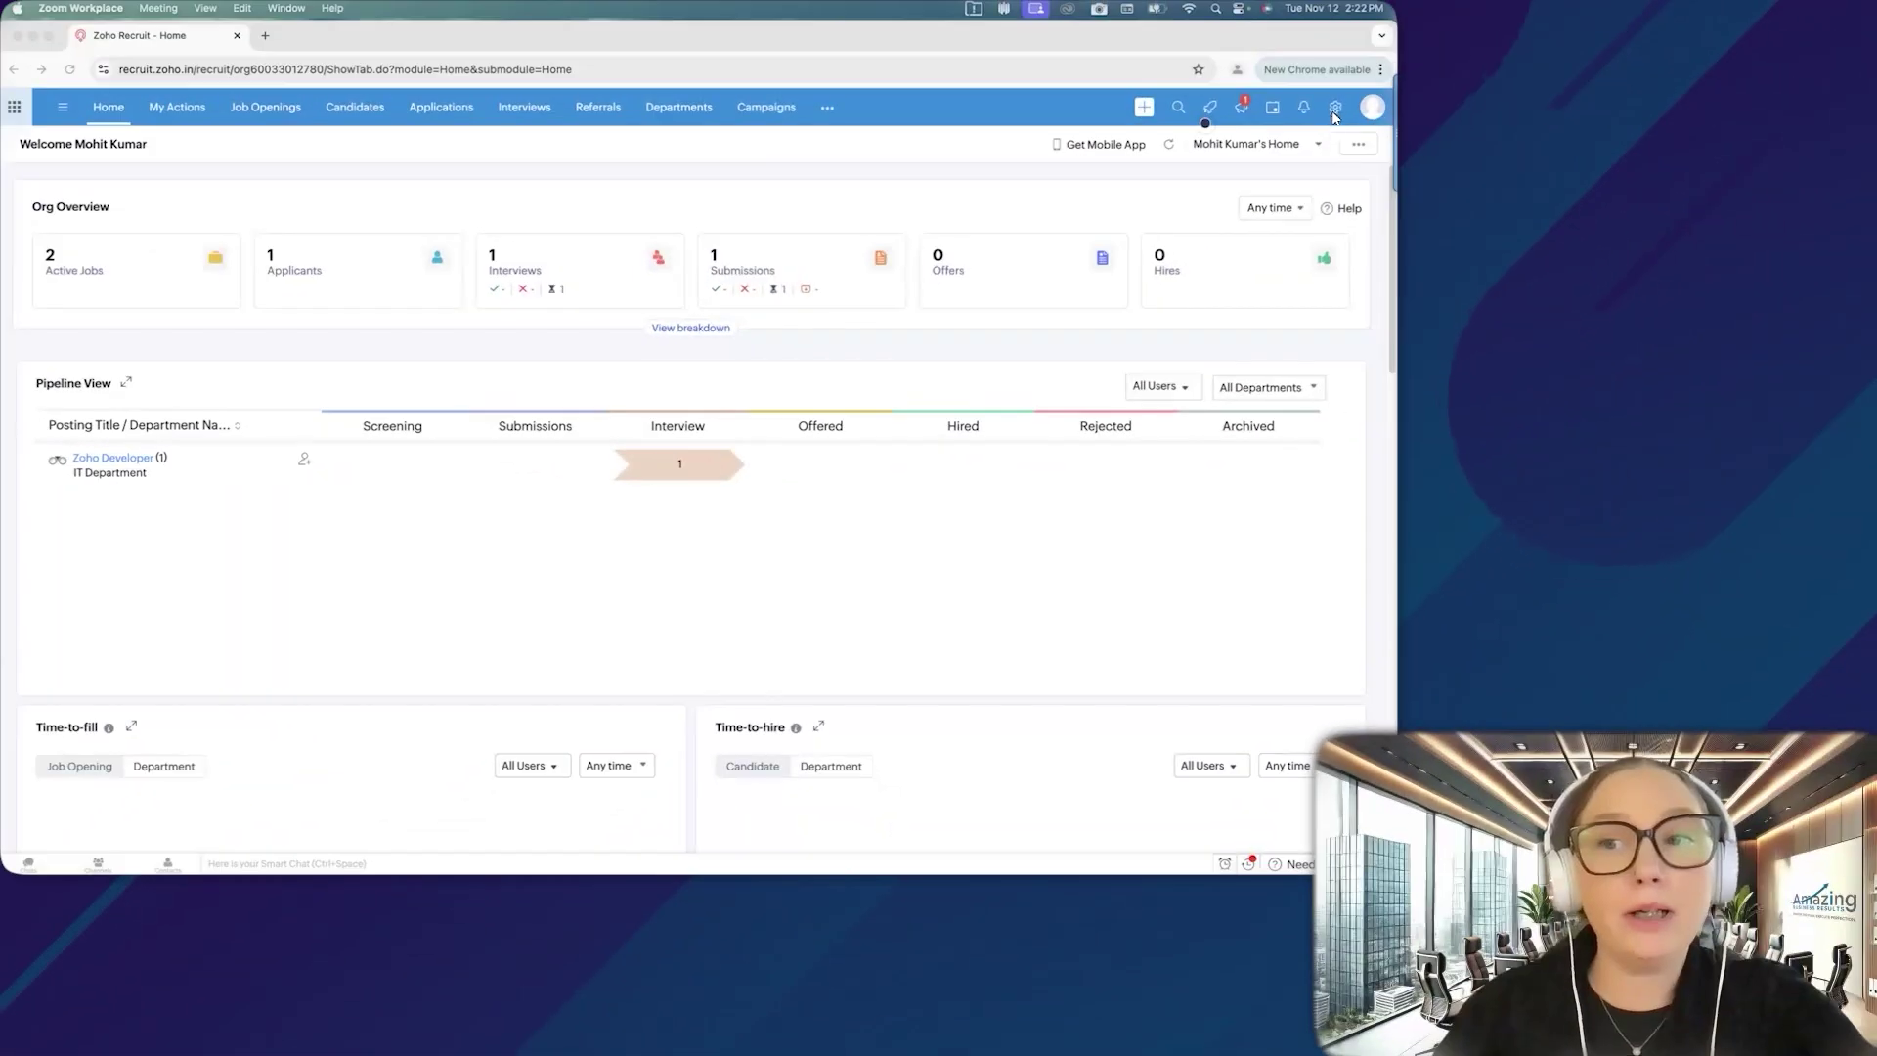
# Step: Open Setup and view the Users page listing the two active paid users
pyautogui.click(1336, 109)
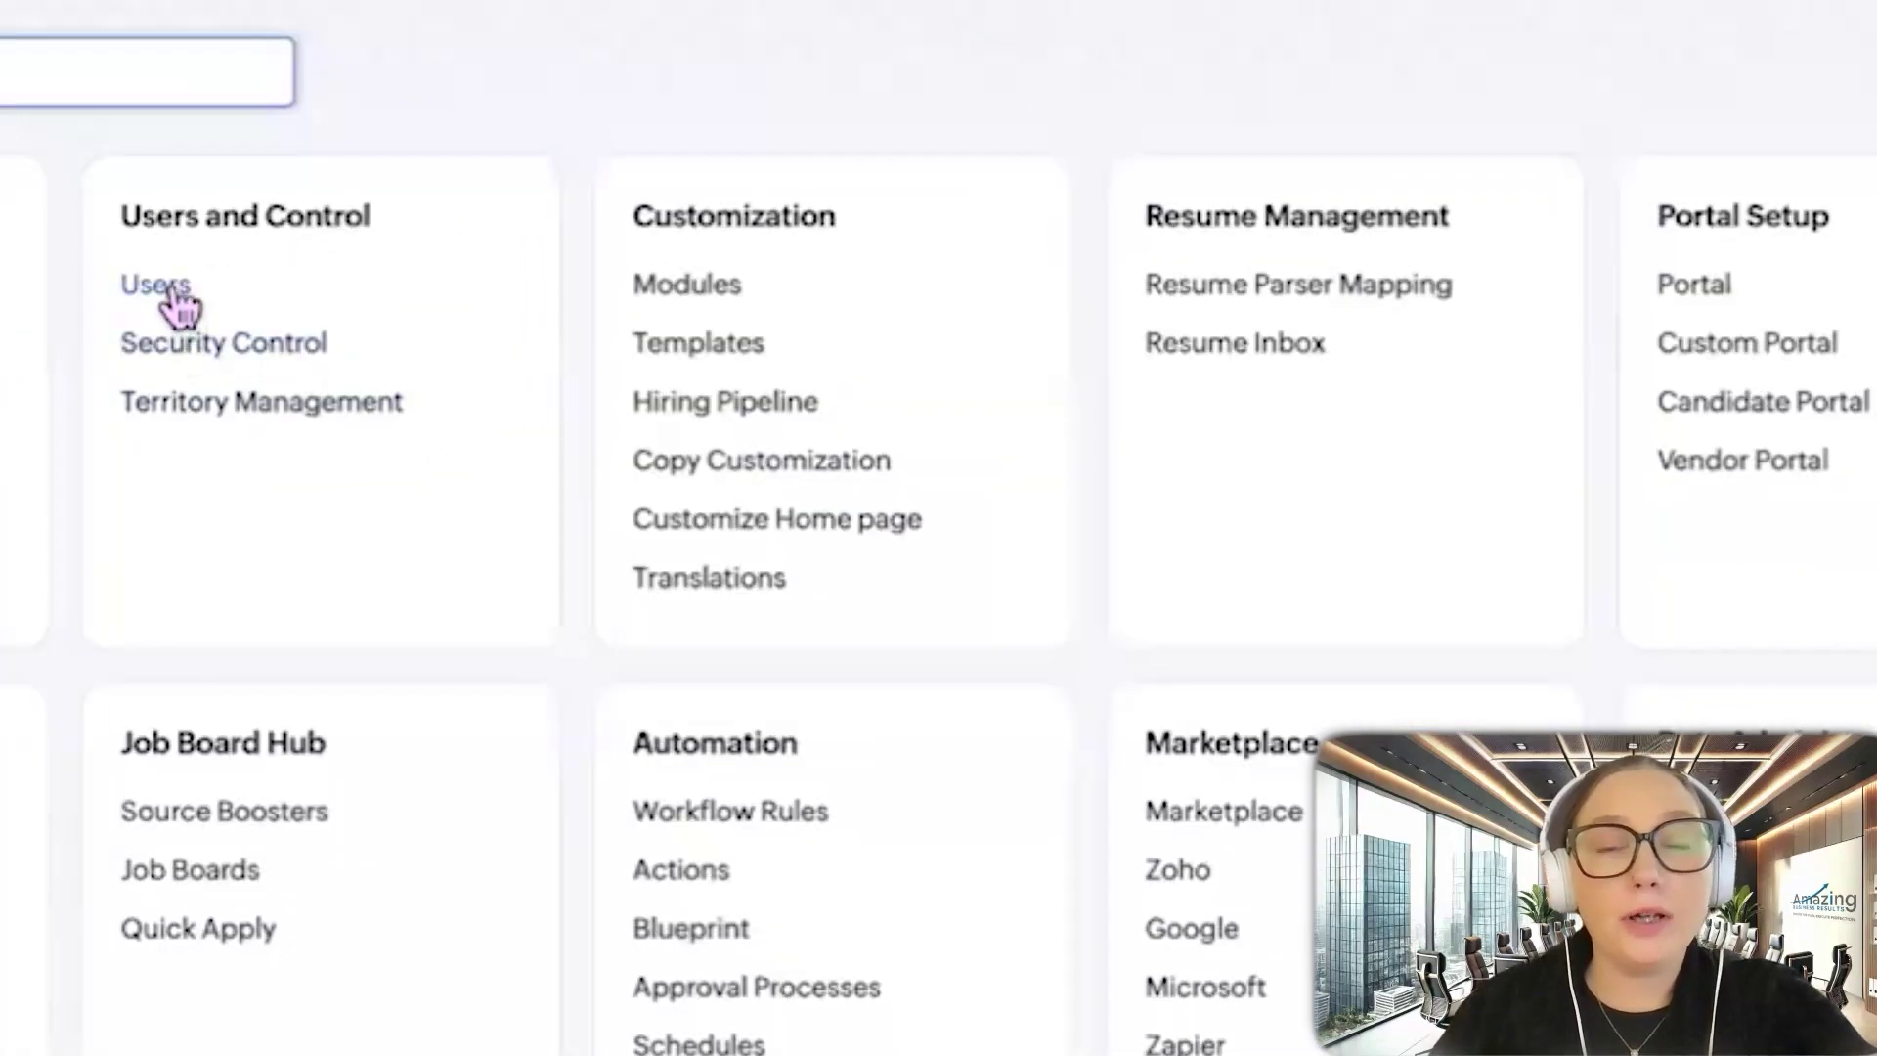
pyautogui.click(157, 286)
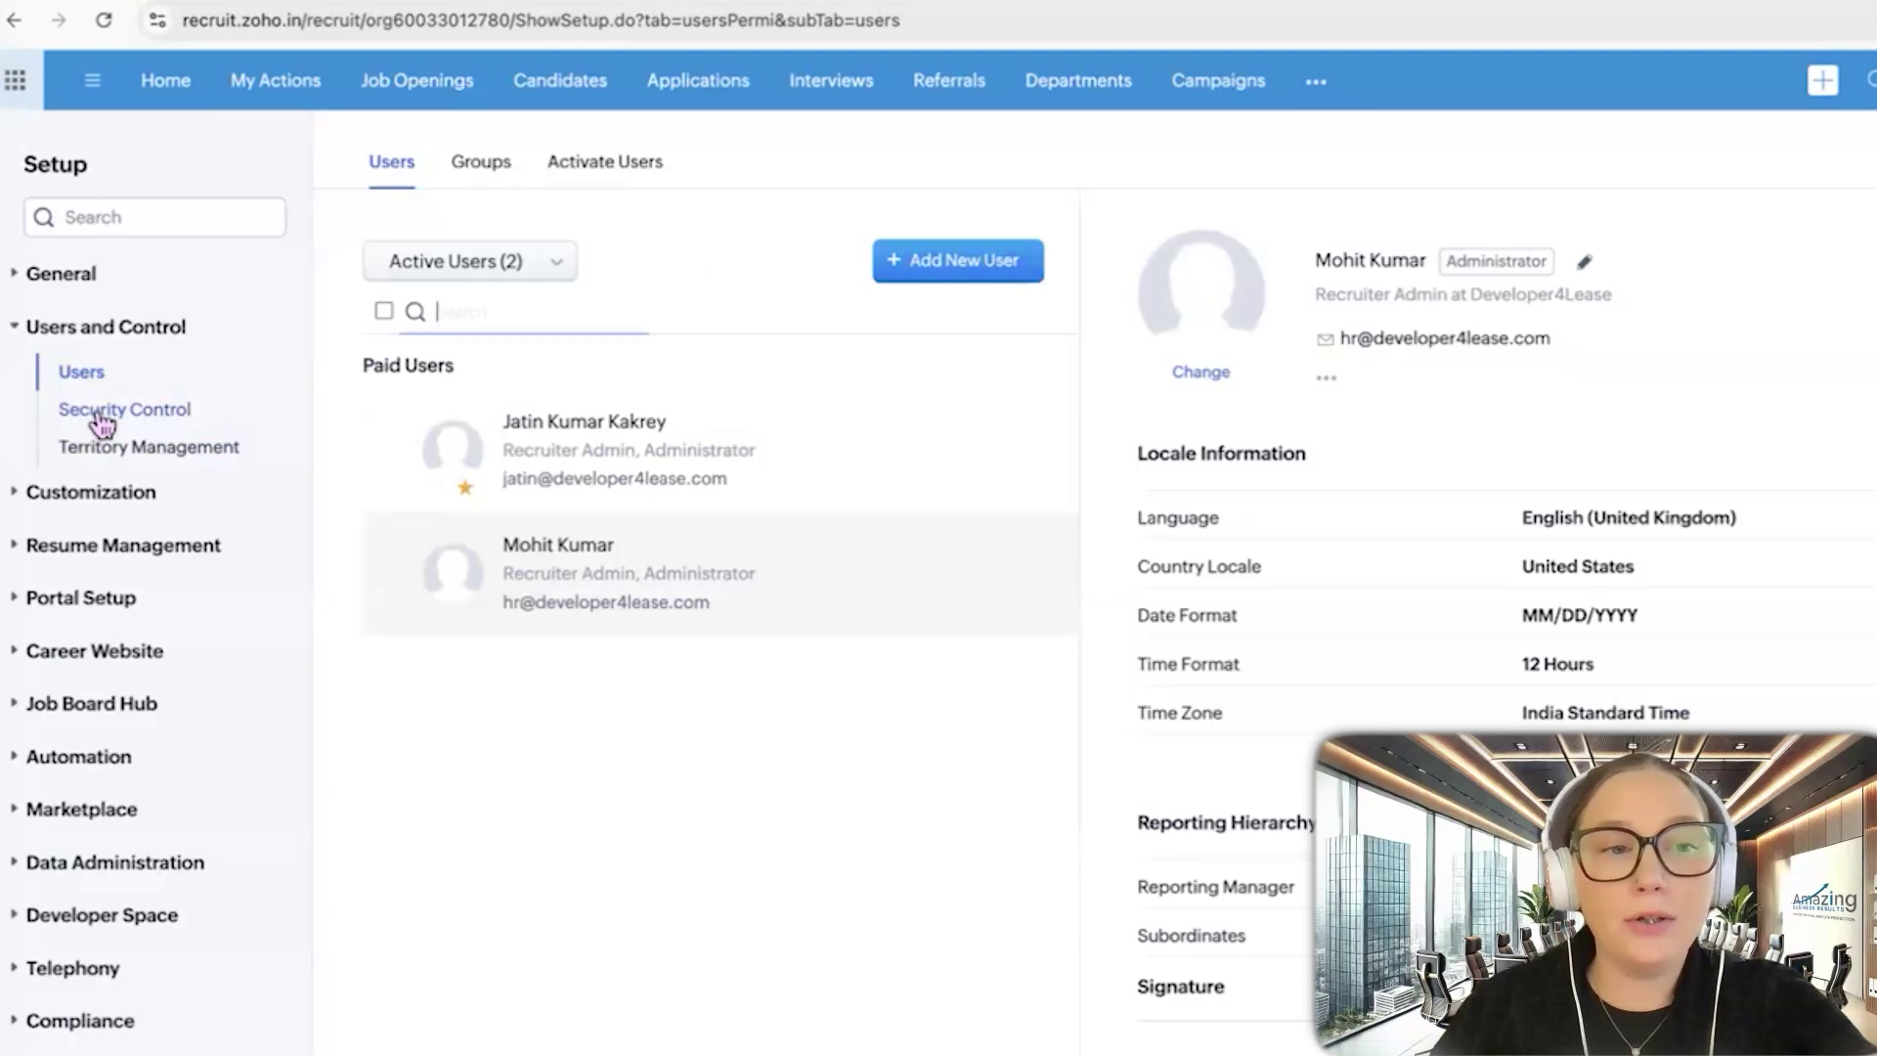
# Step: View the Security Control roles hierarchy from Developer4Lease down to Employee, after glancing at Profiles
pyautogui.click(98, 414)
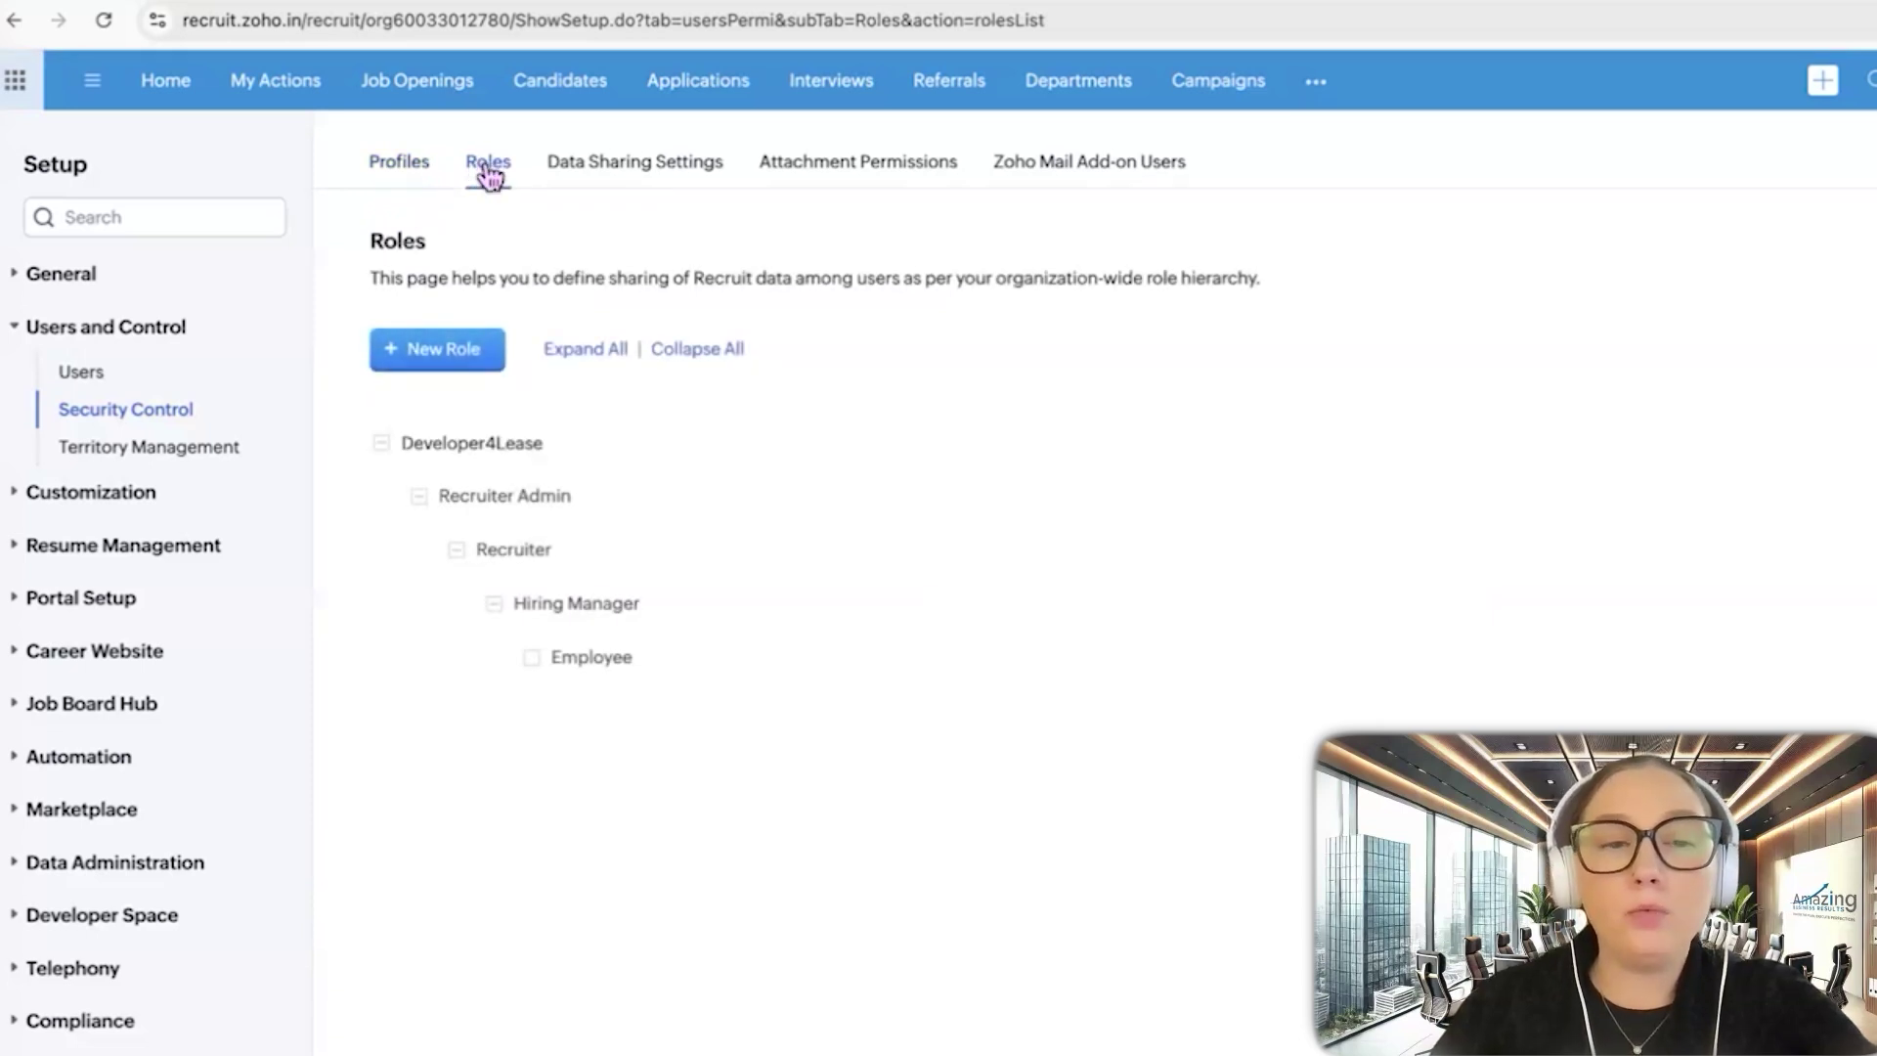
pyautogui.click(428, 168)
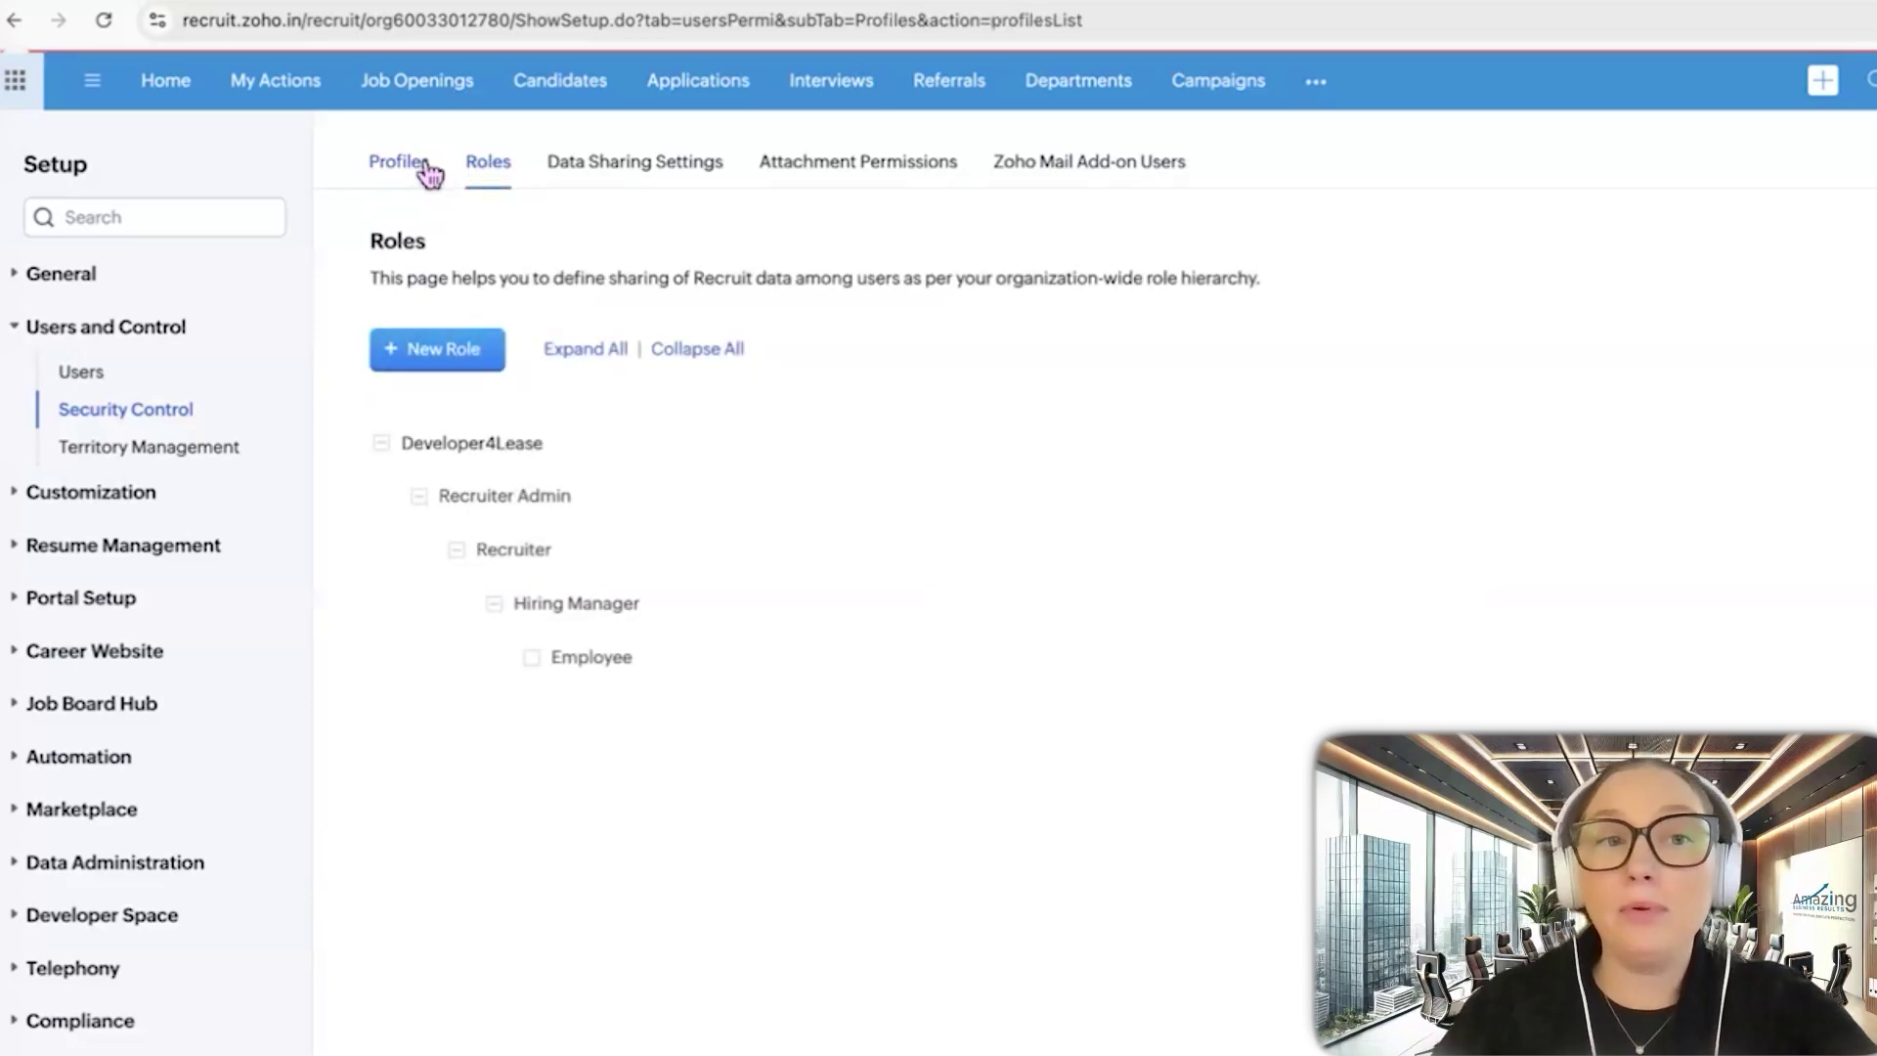
pyautogui.click(479, 164)
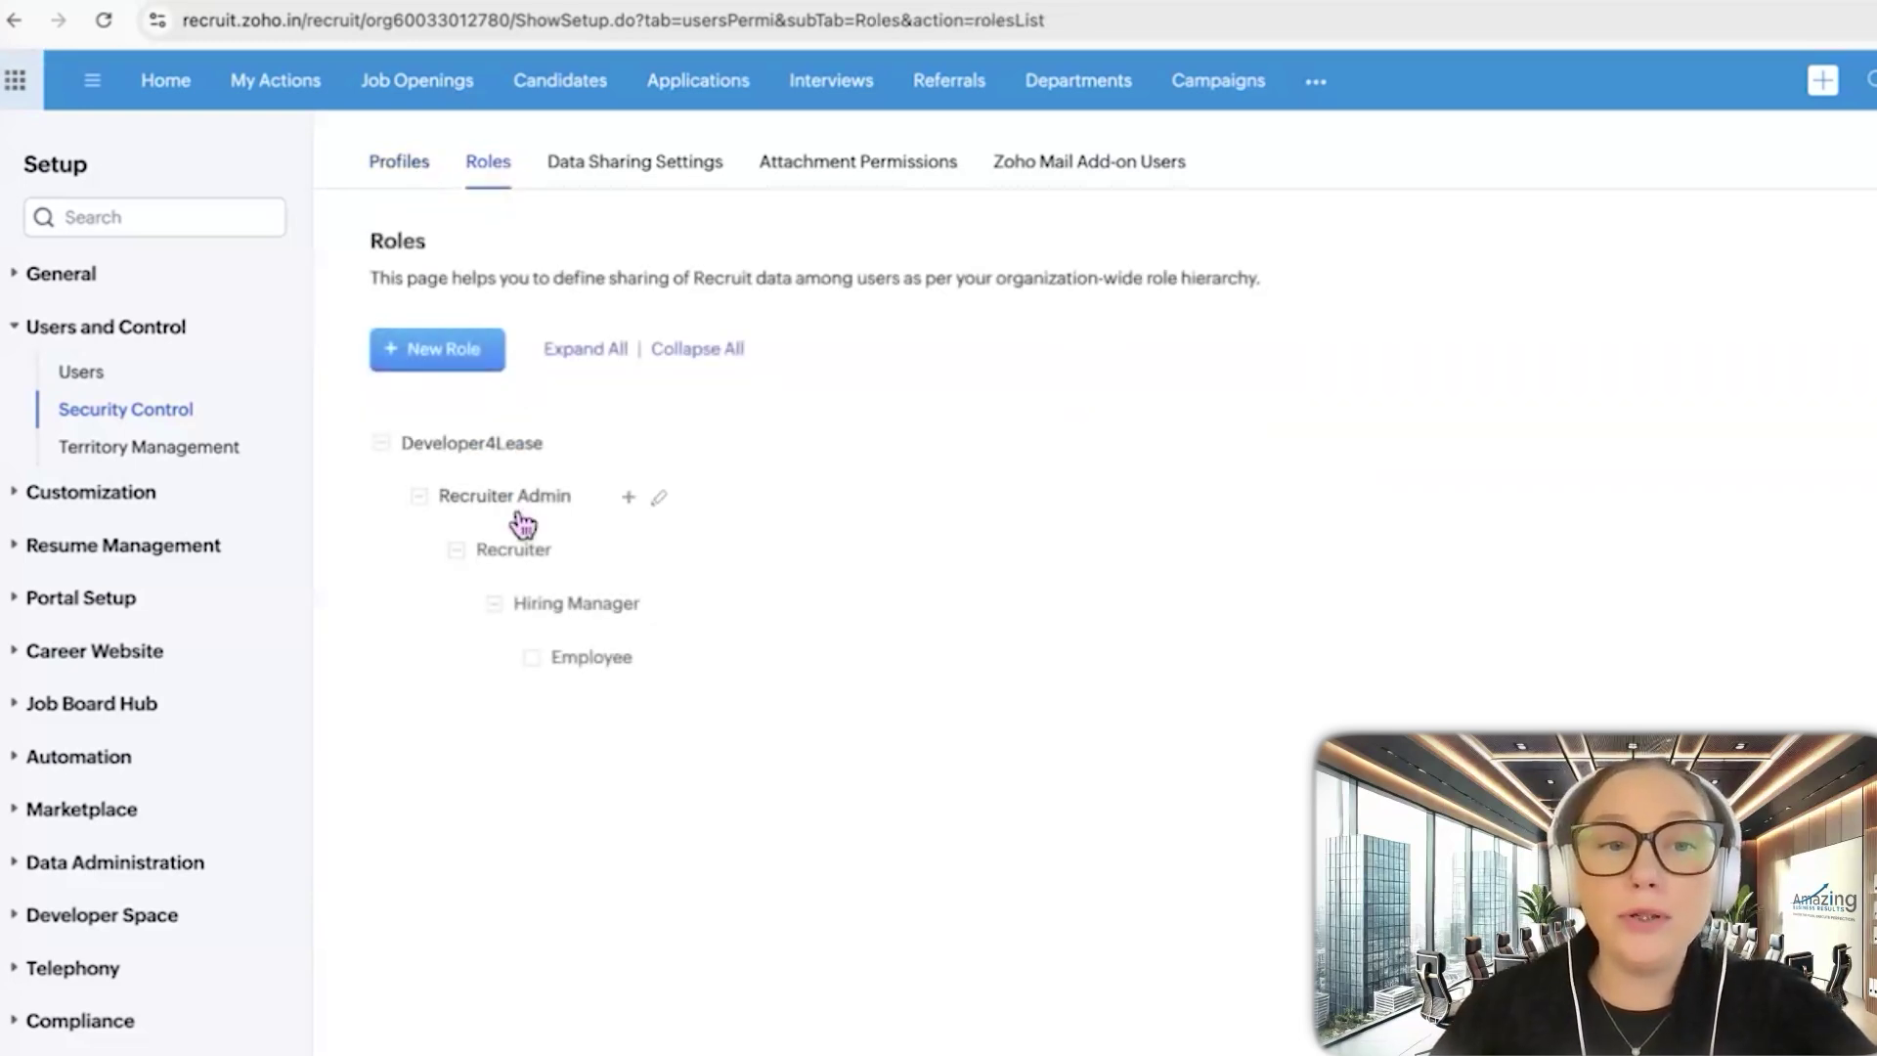
pyautogui.moveTo(513, 549)
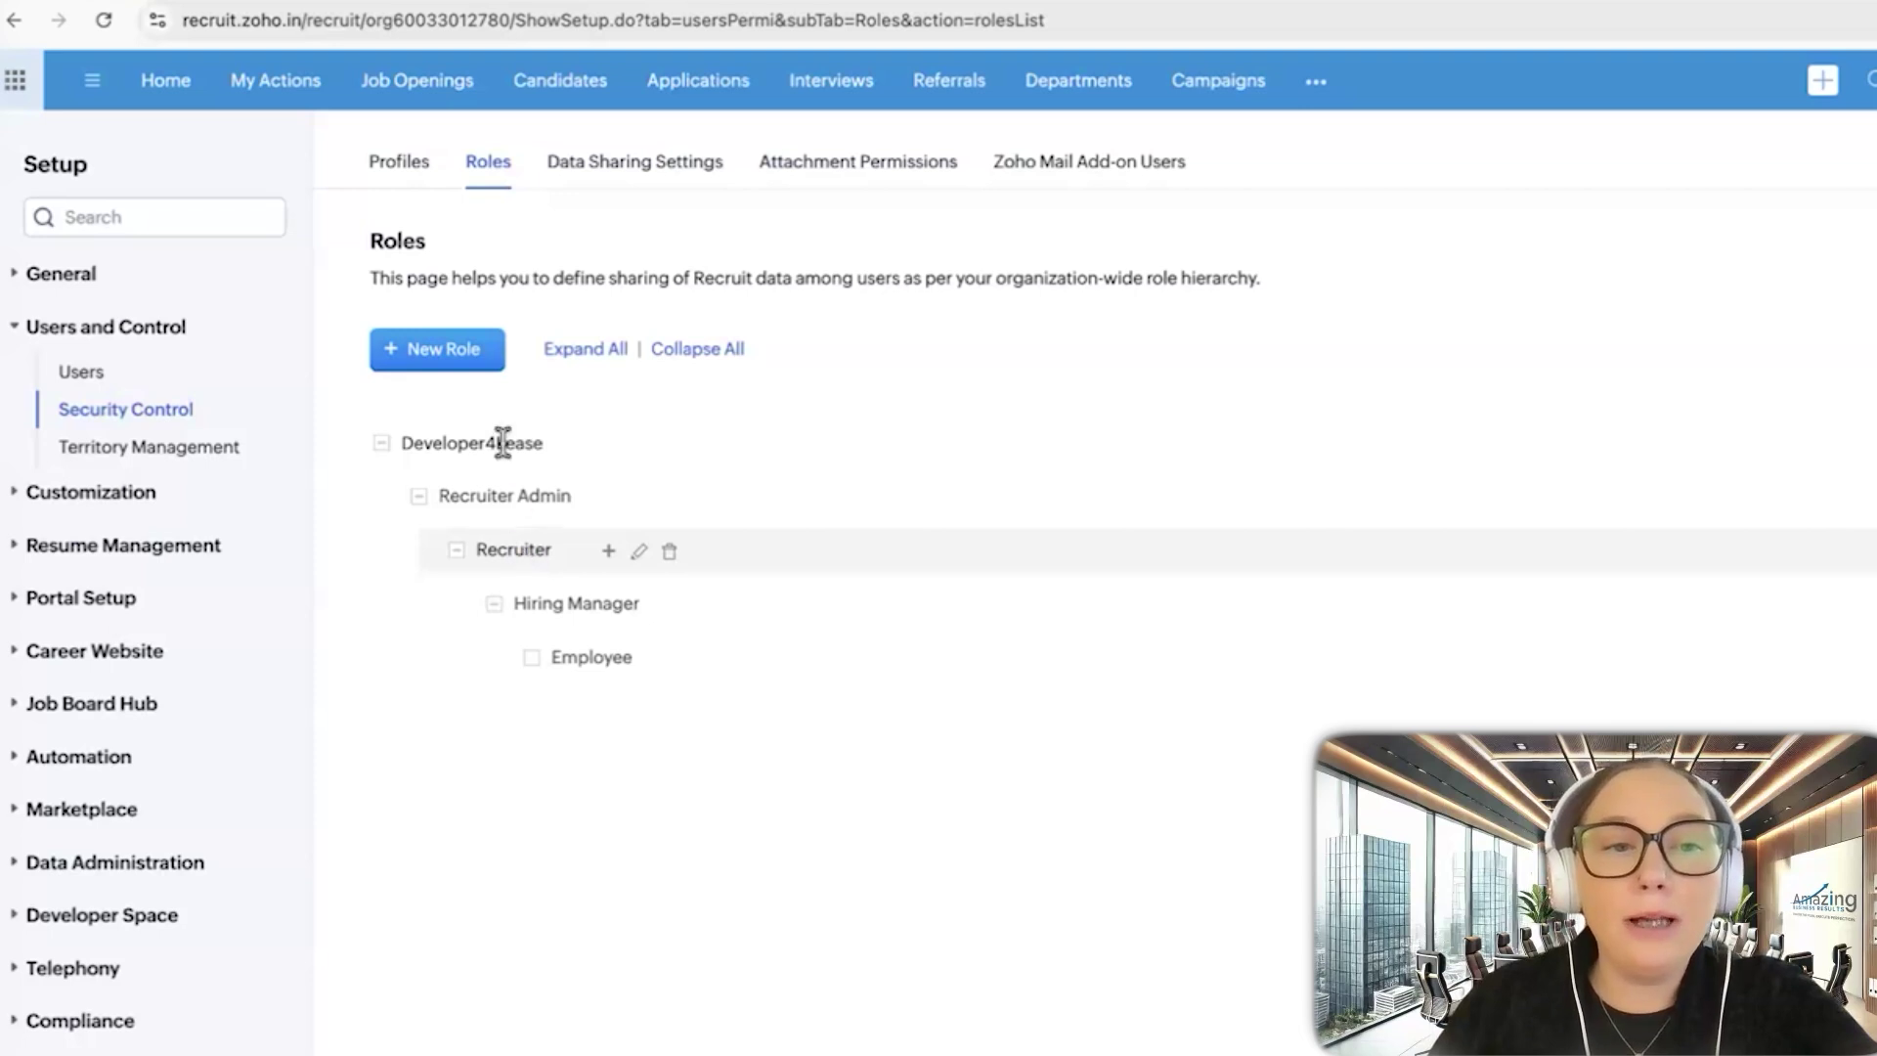
pyautogui.click(481, 379)
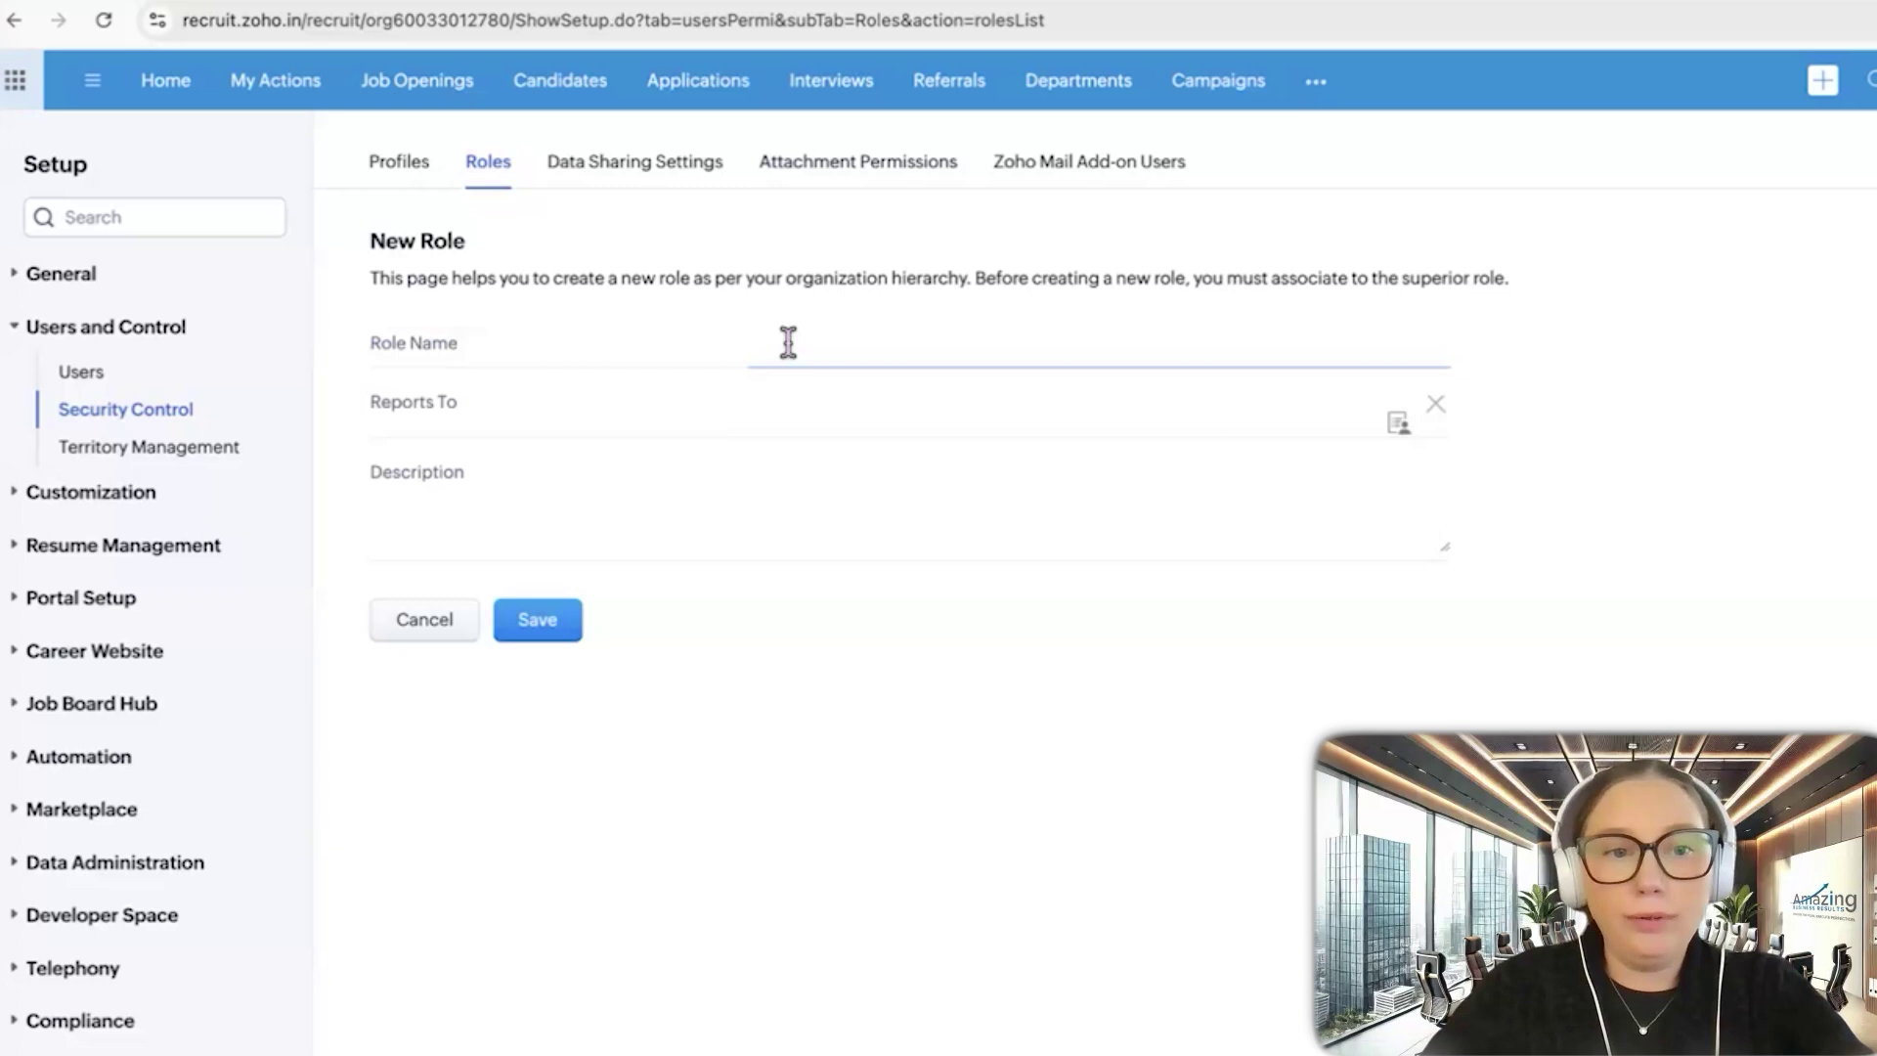
pyautogui.click(796, 406)
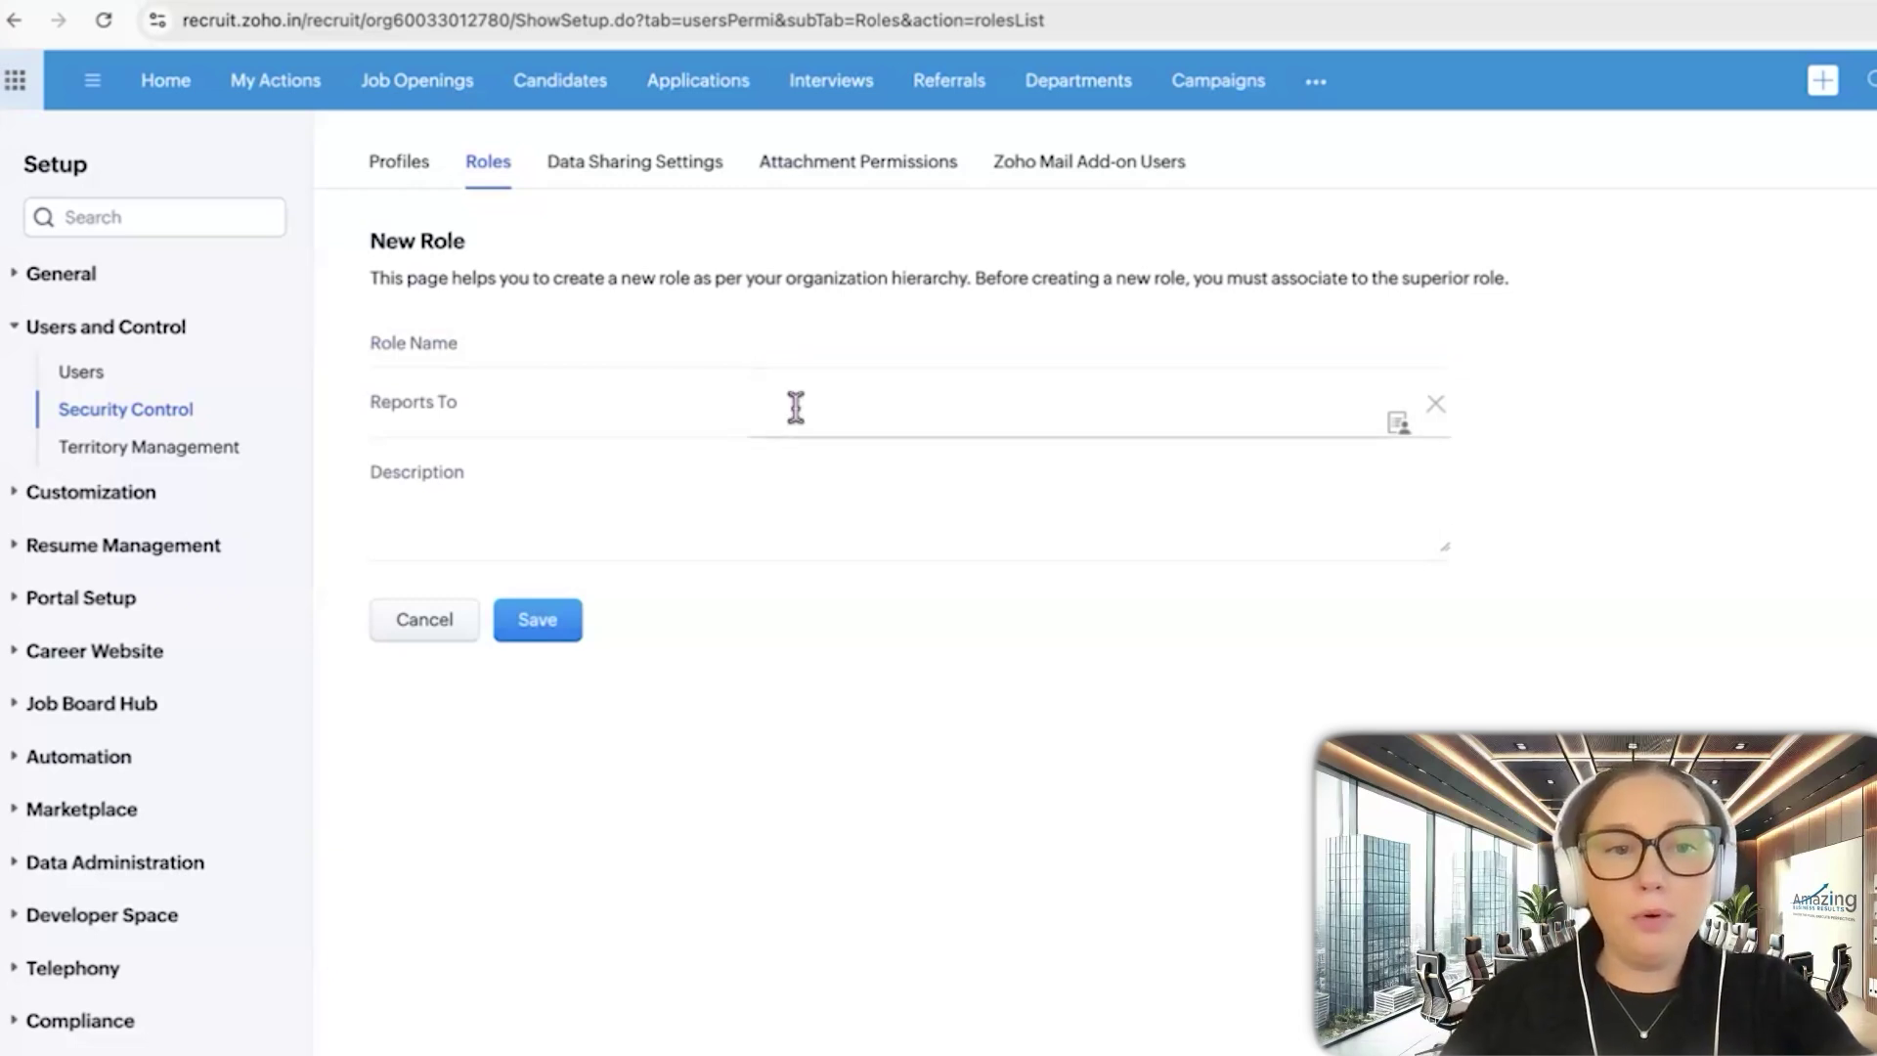
pyautogui.click(1398, 428)
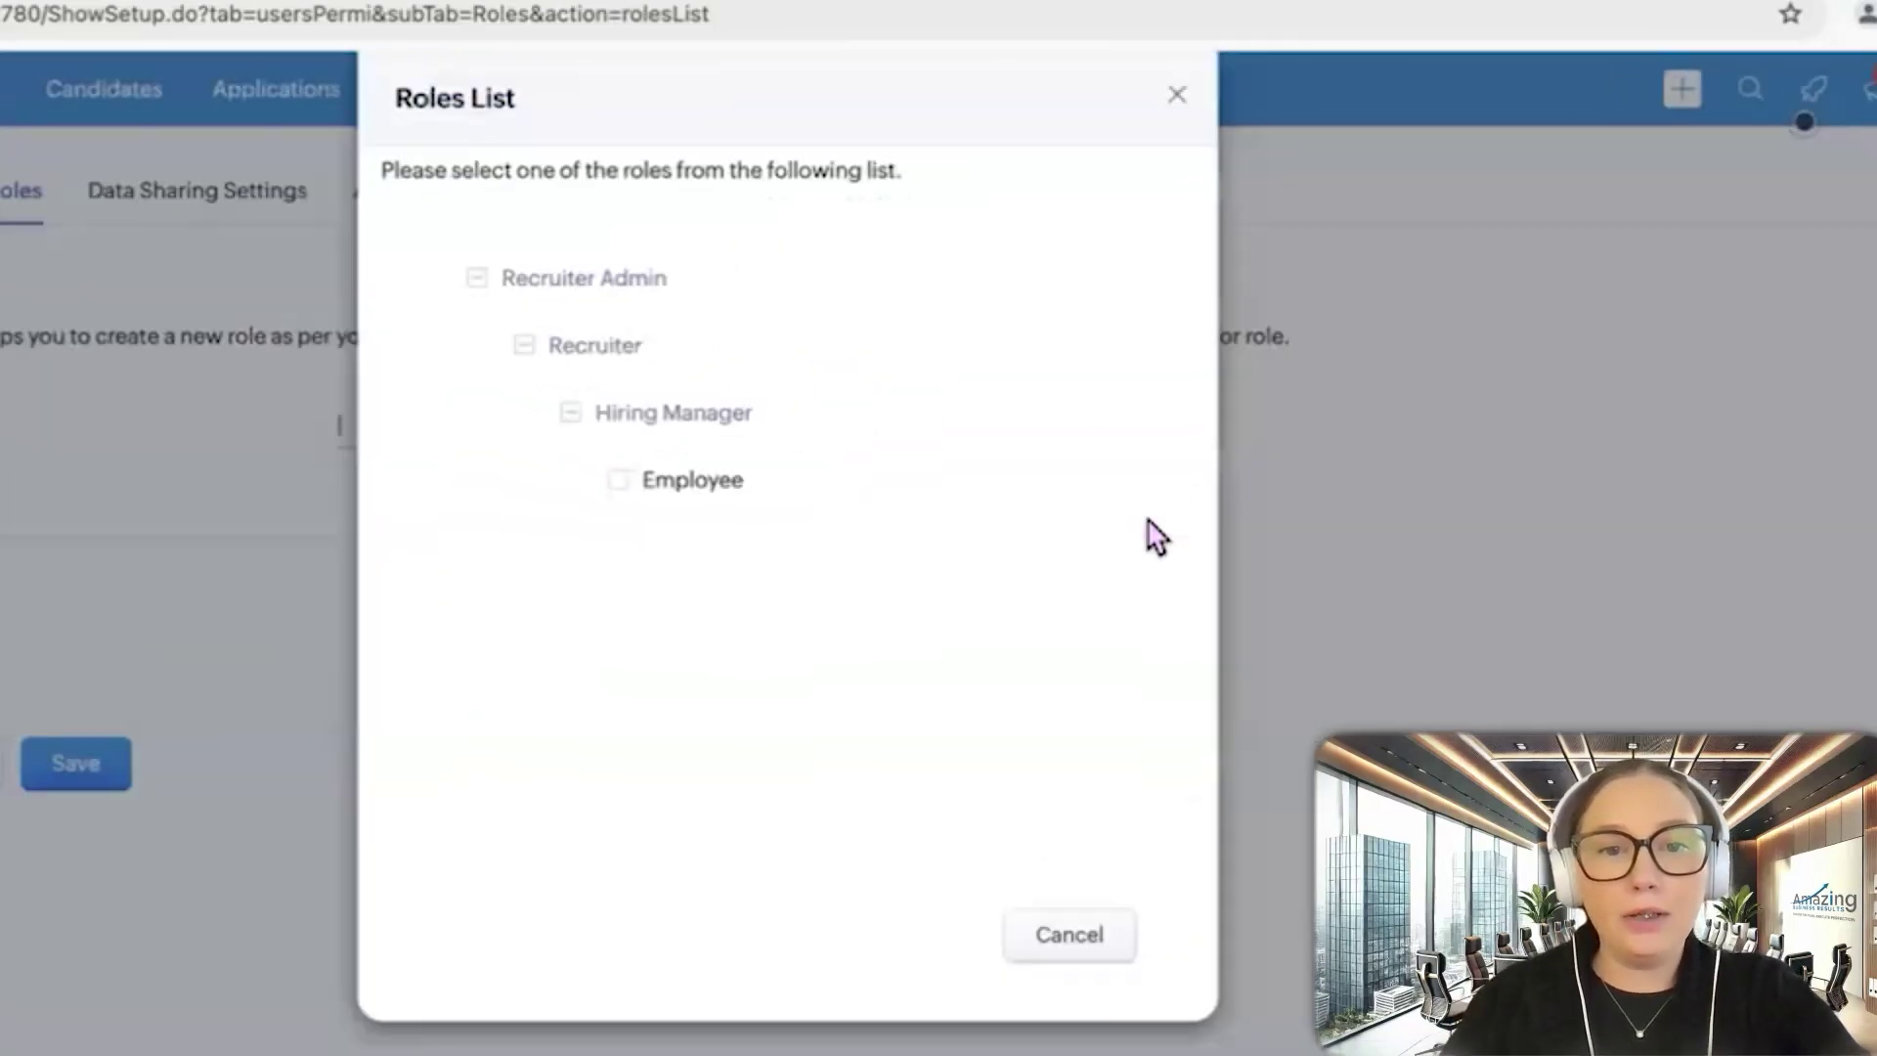
pyautogui.click(584, 409)
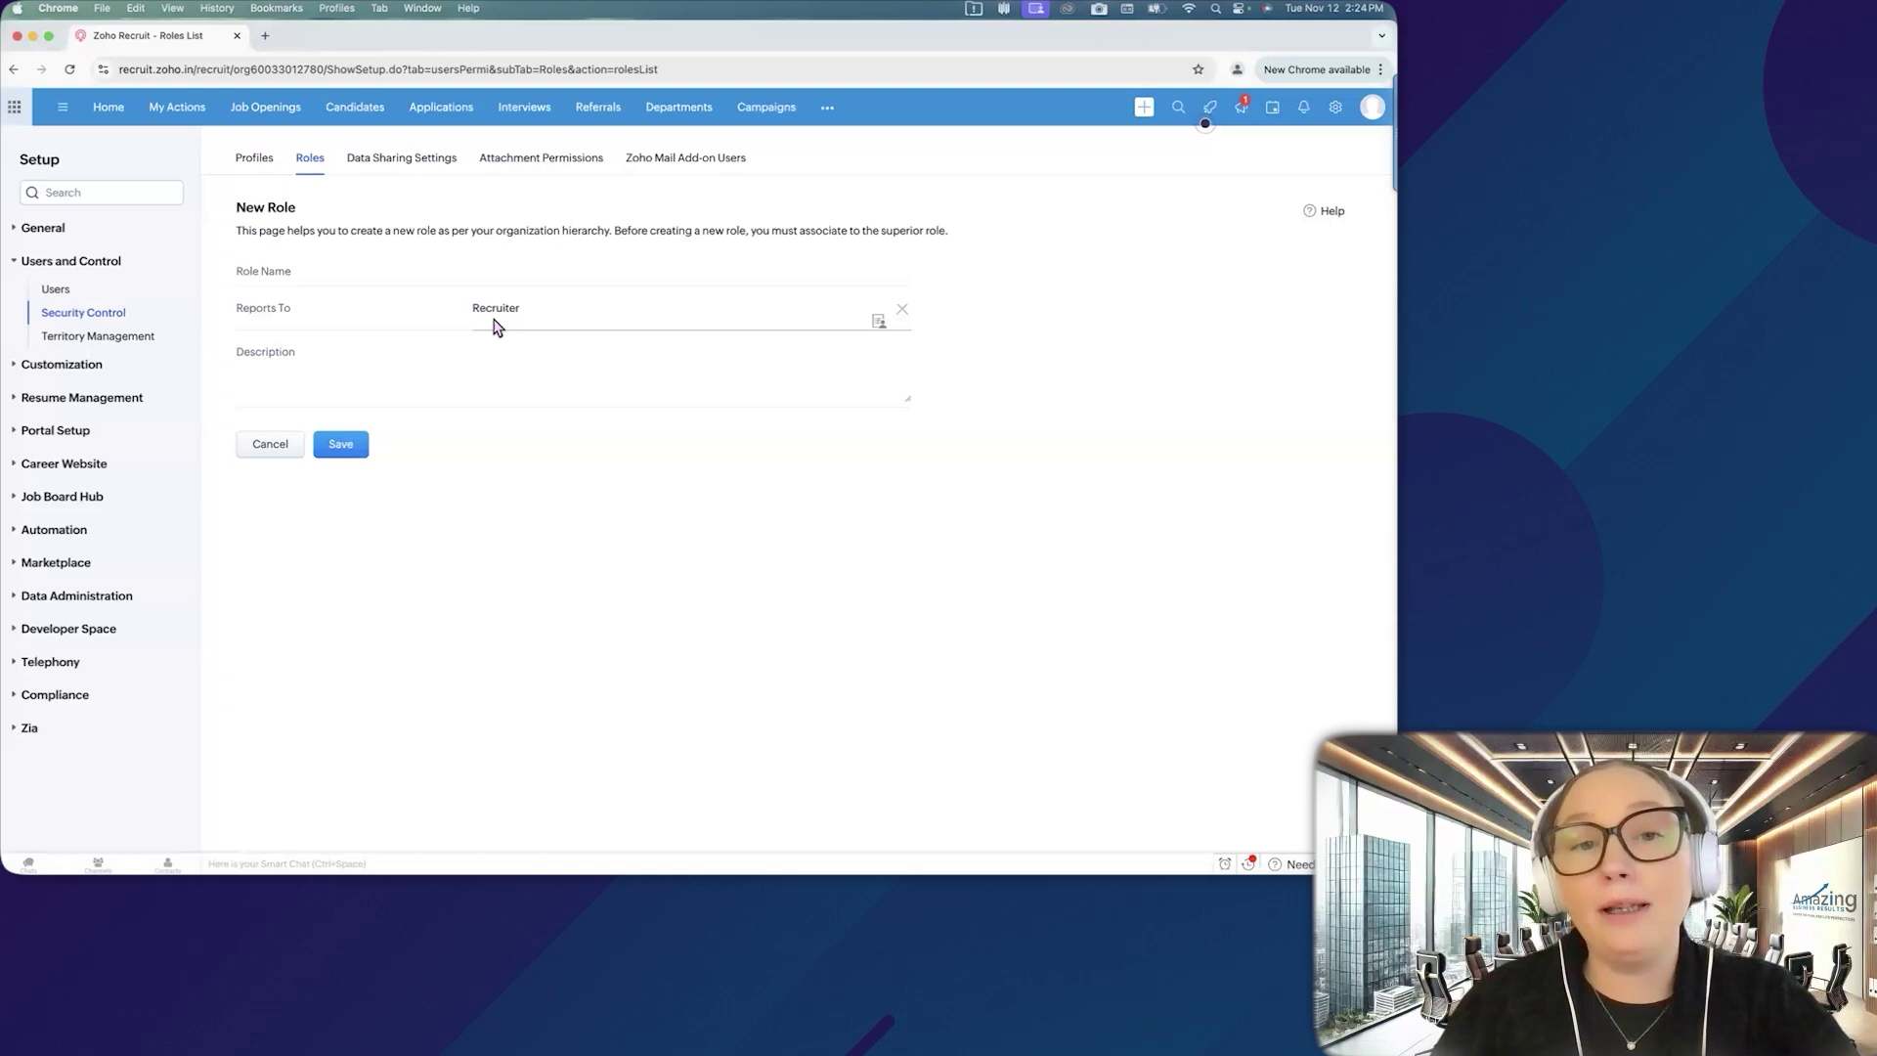
pyautogui.click(273, 446)
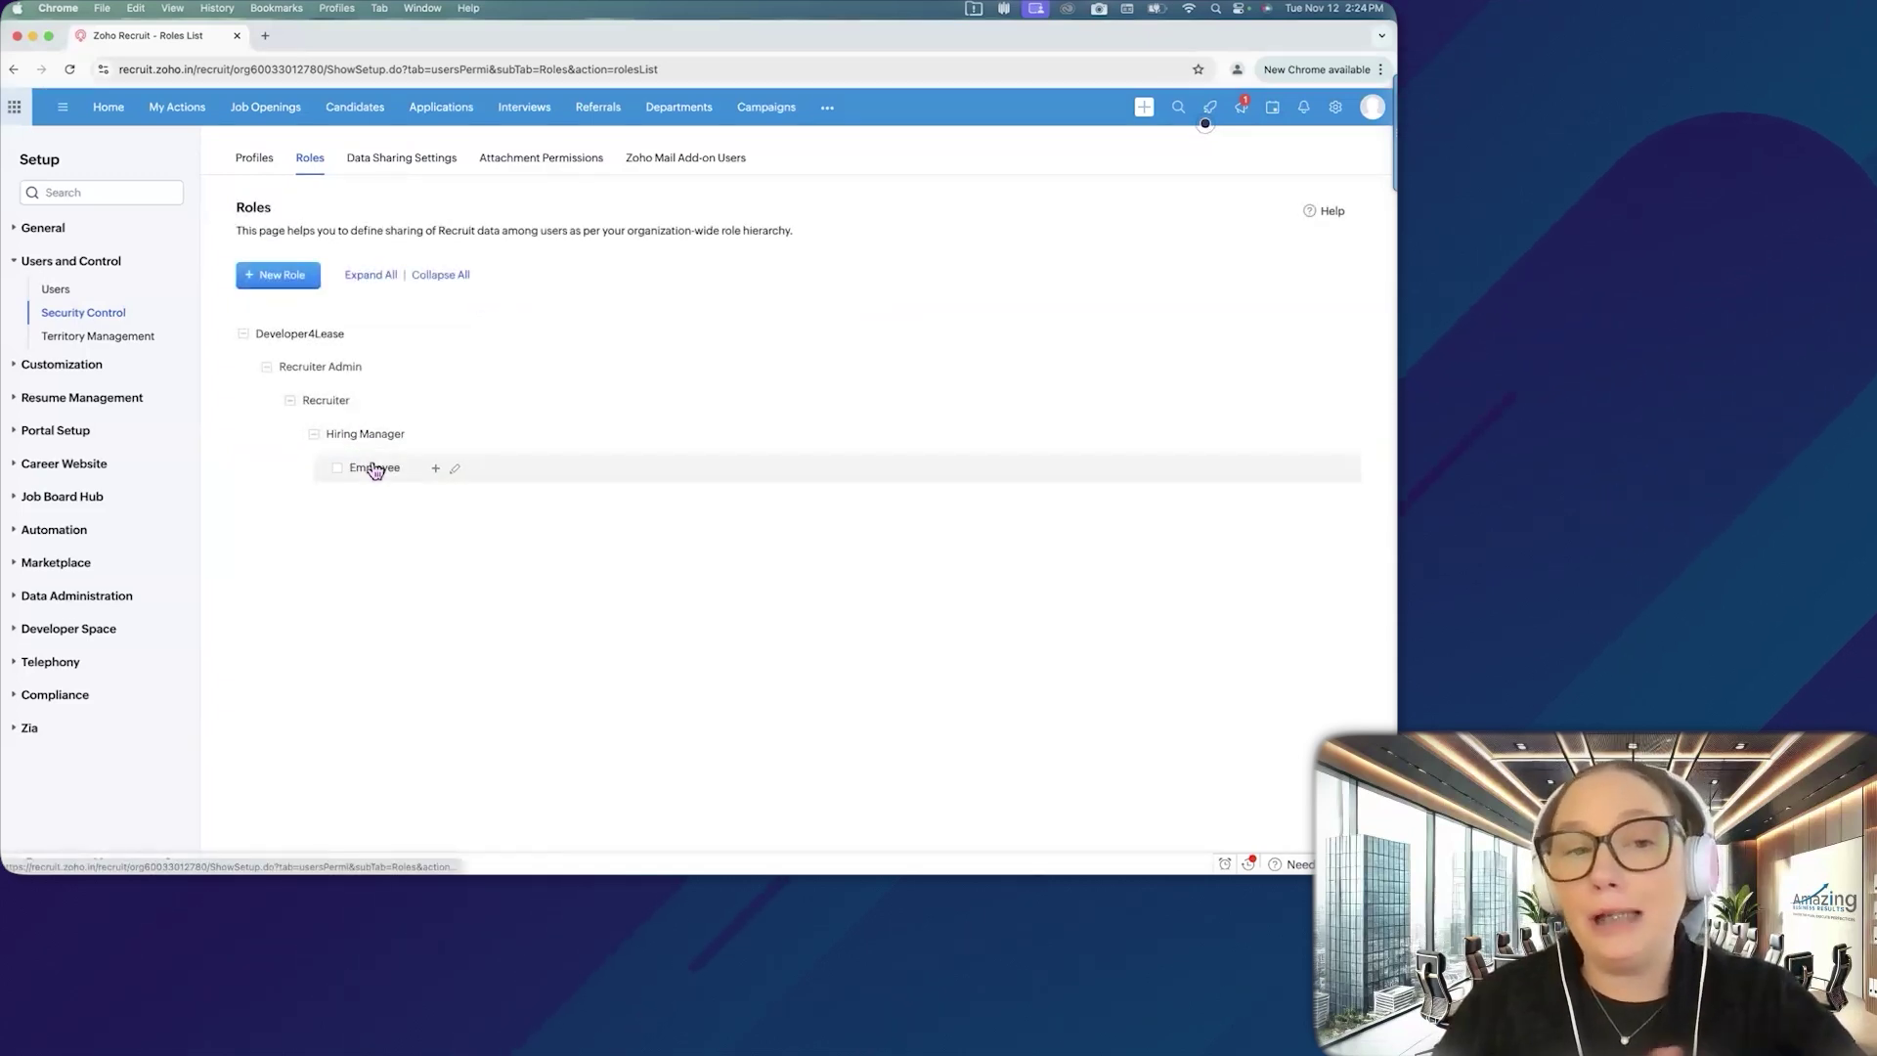
# Step: Open the Employee profile from Profiles and scroll through its module permissions
pyautogui.click(270, 168)
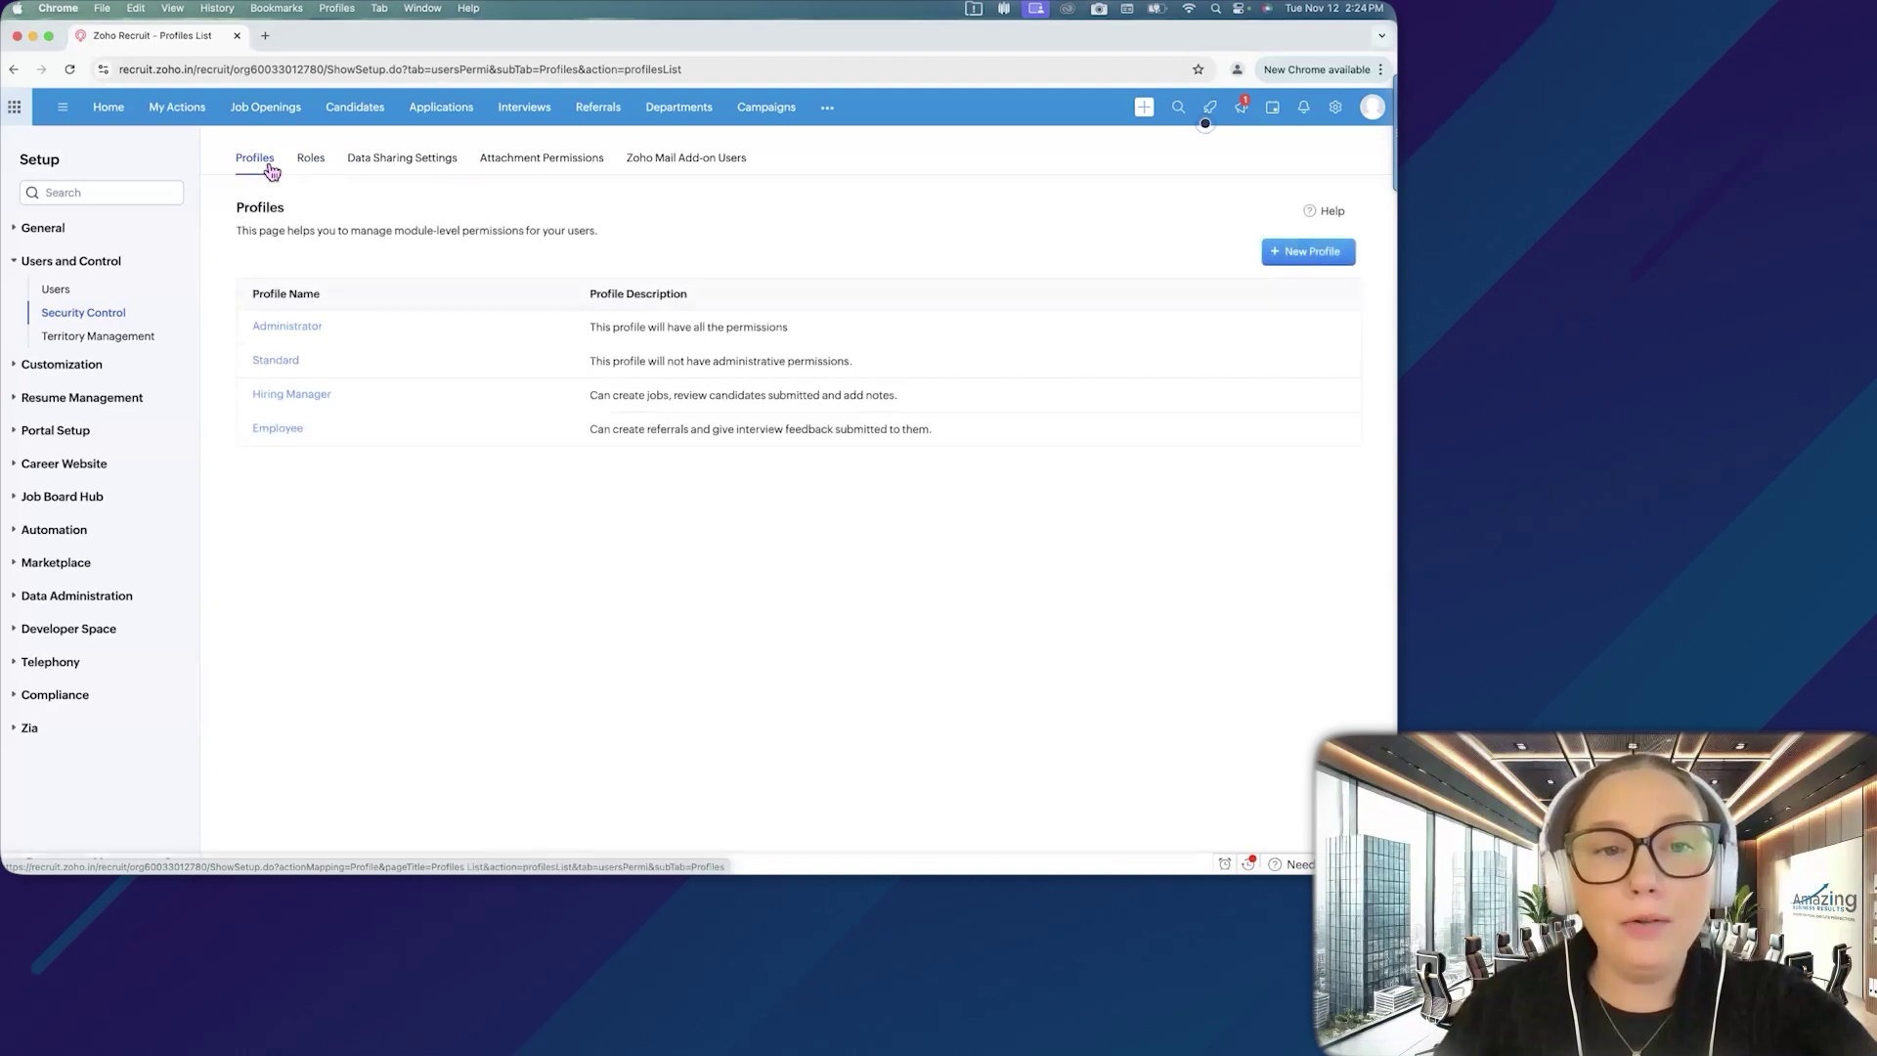
pyautogui.moveTo(279, 428)
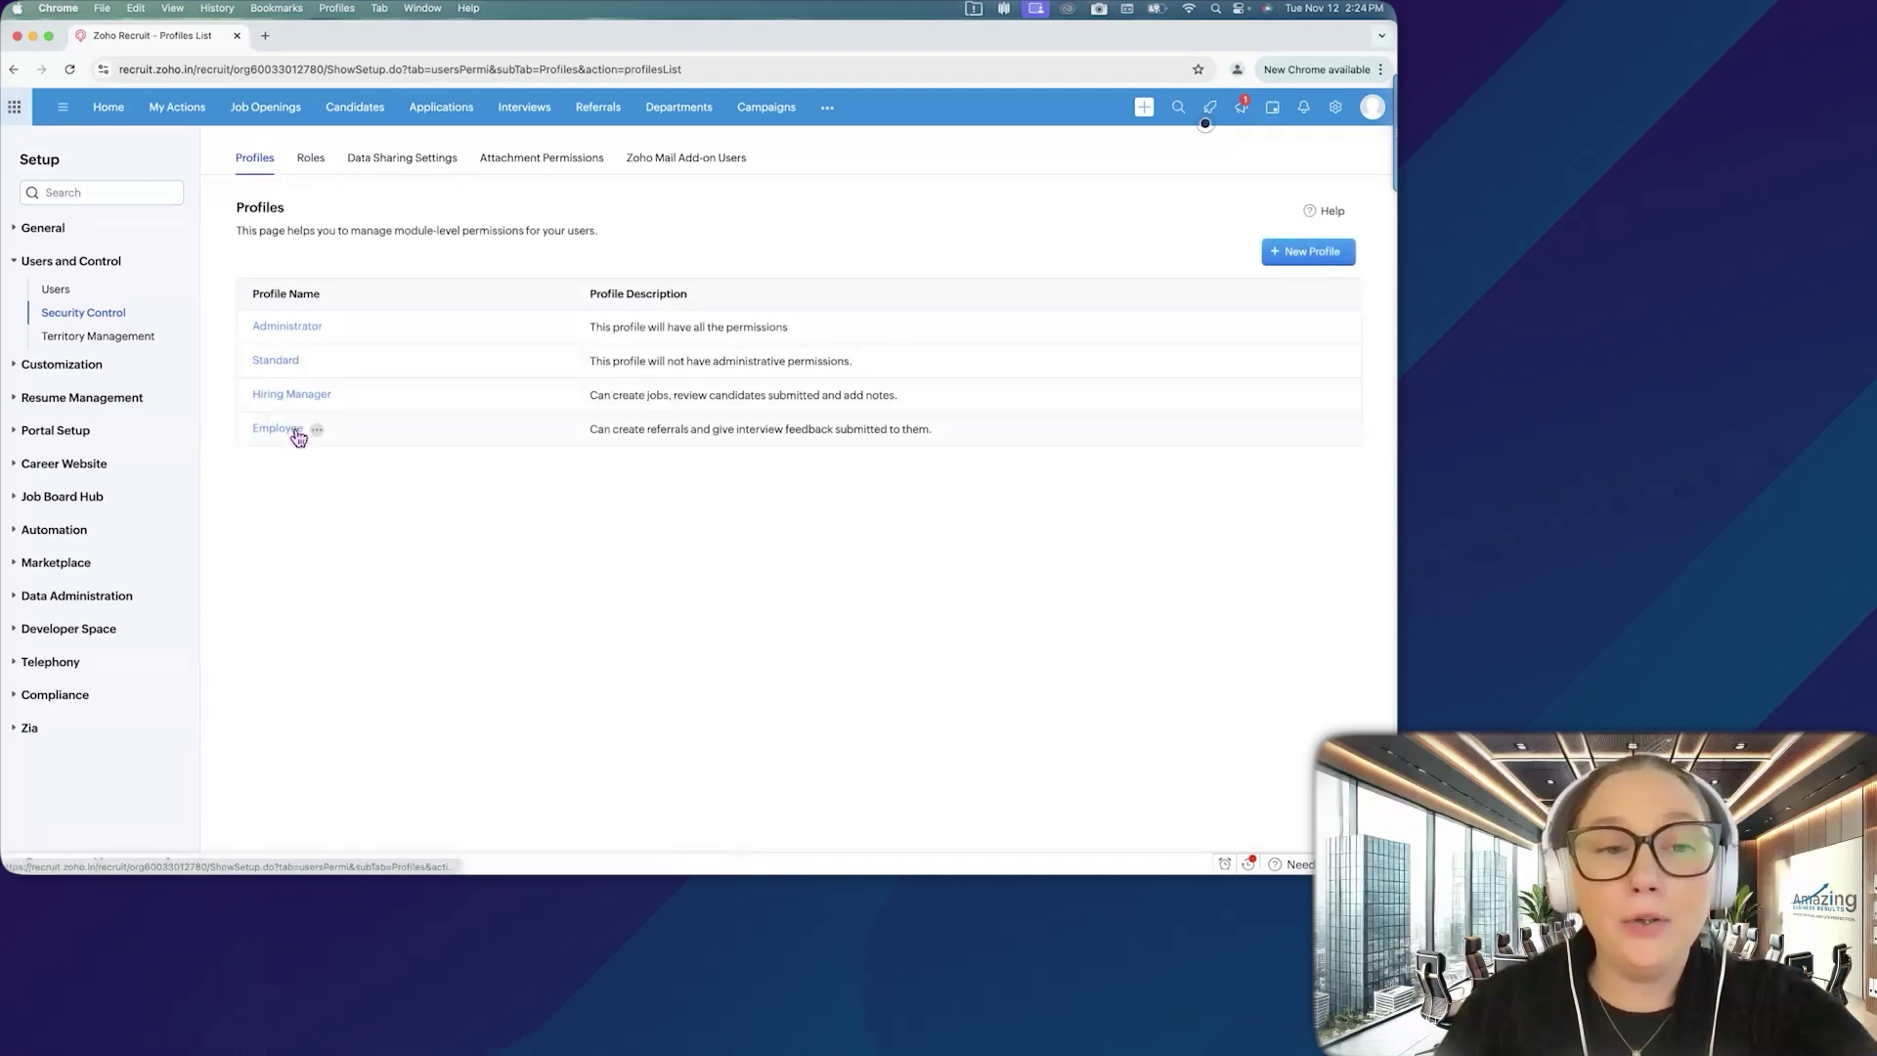
pyautogui.click(283, 428)
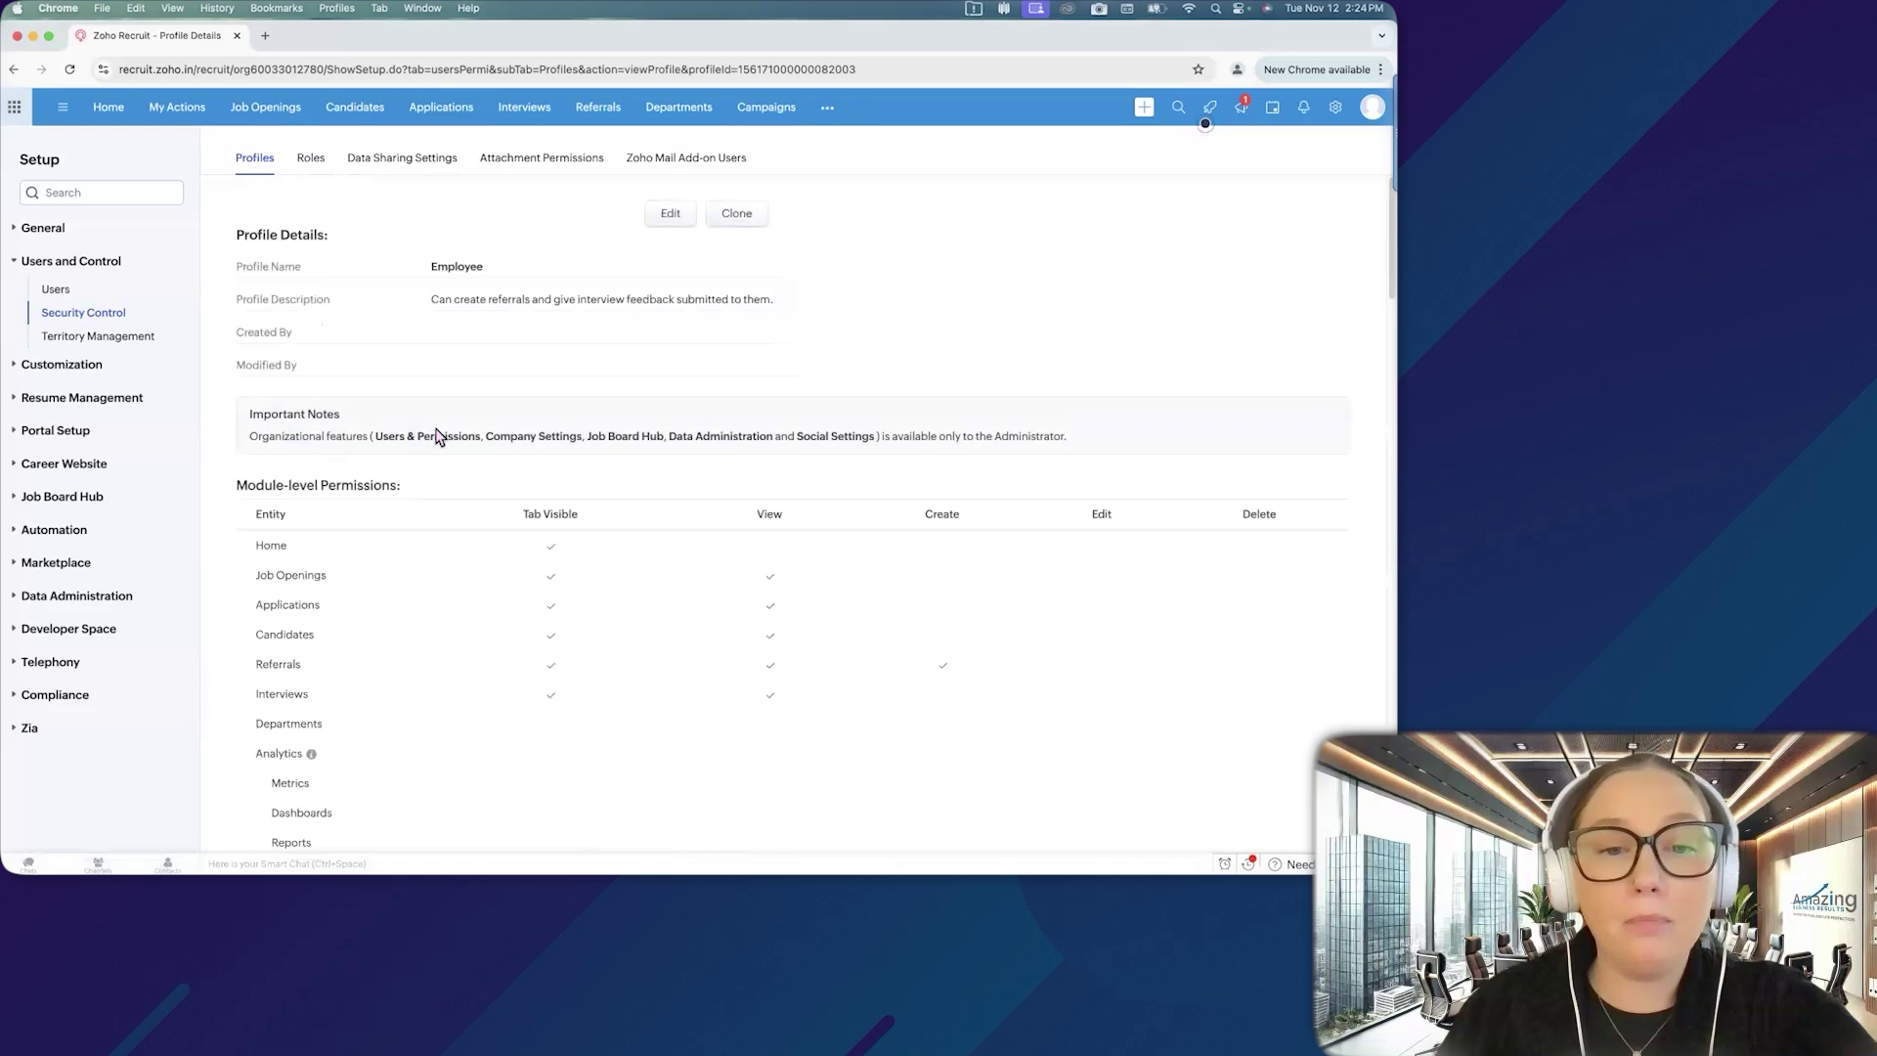
pyautogui.scroll(-3, 506, 427)
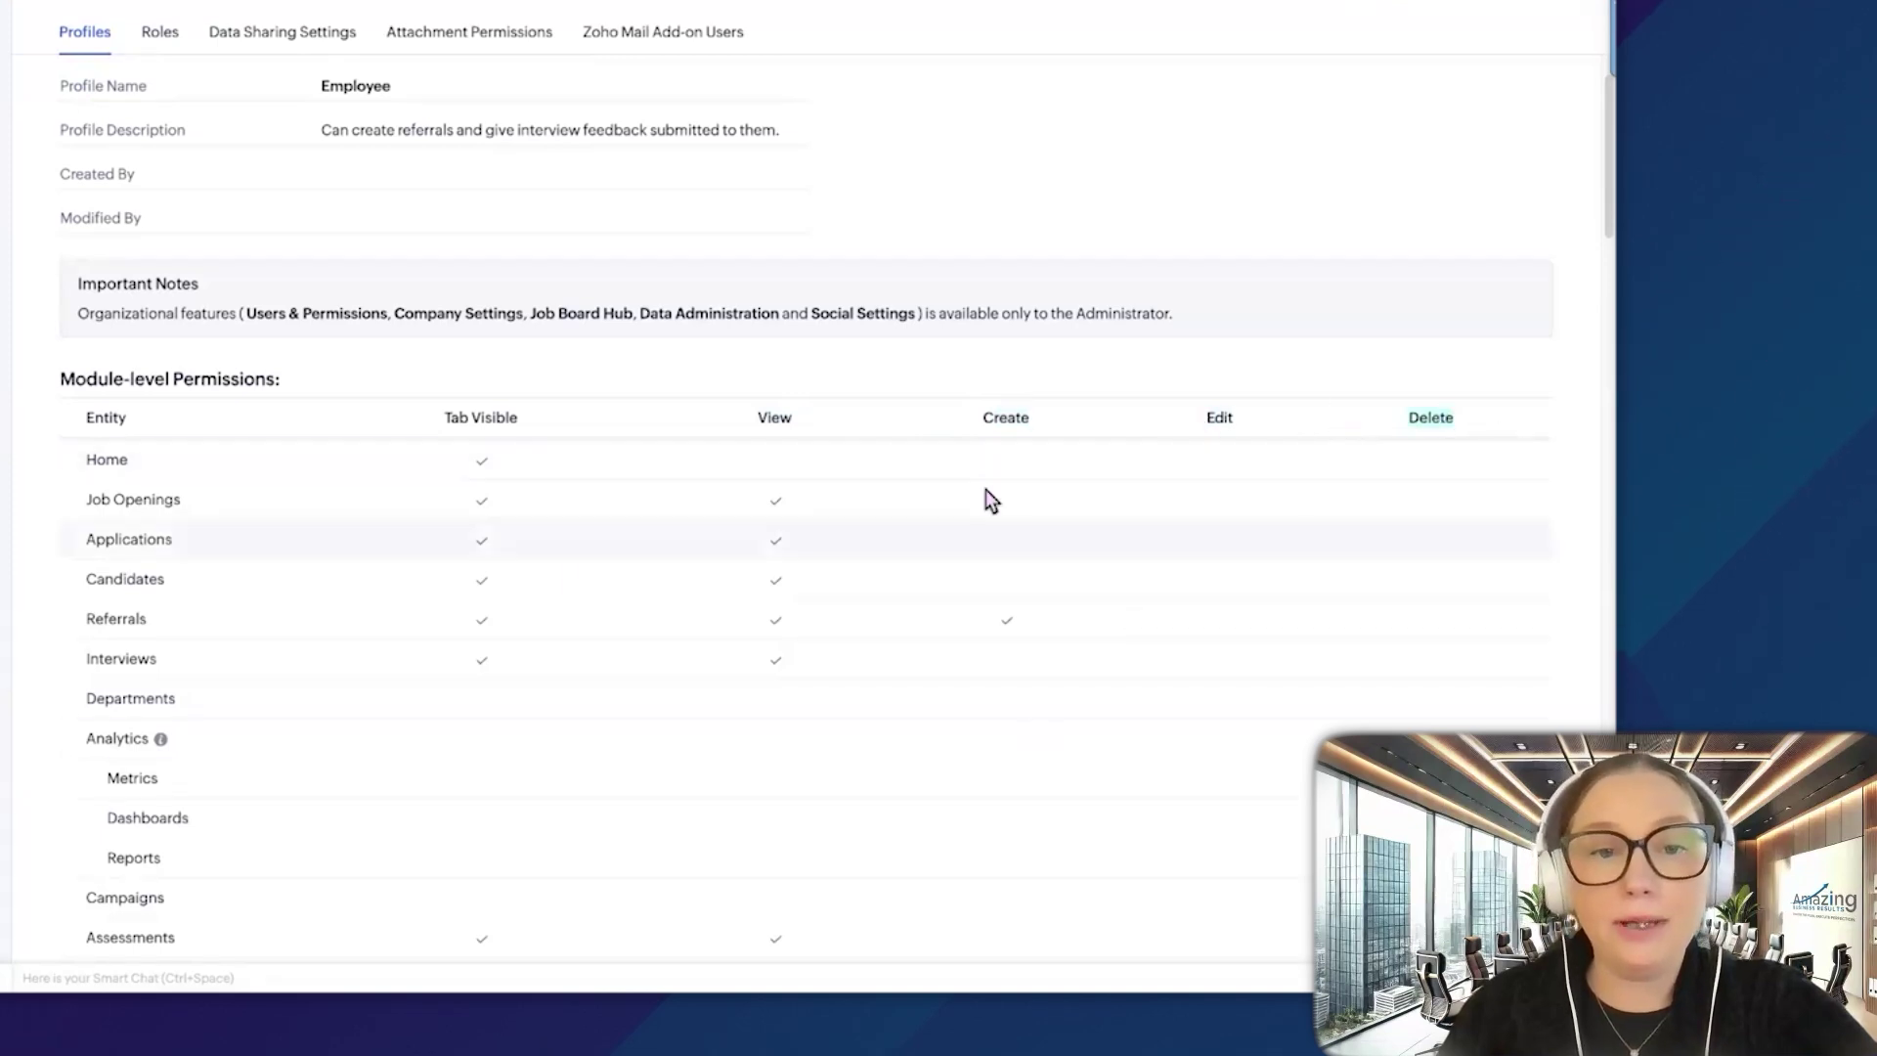
pyautogui.scroll(-4, 762, 640)
pyautogui.scroll(5, 758, 641)
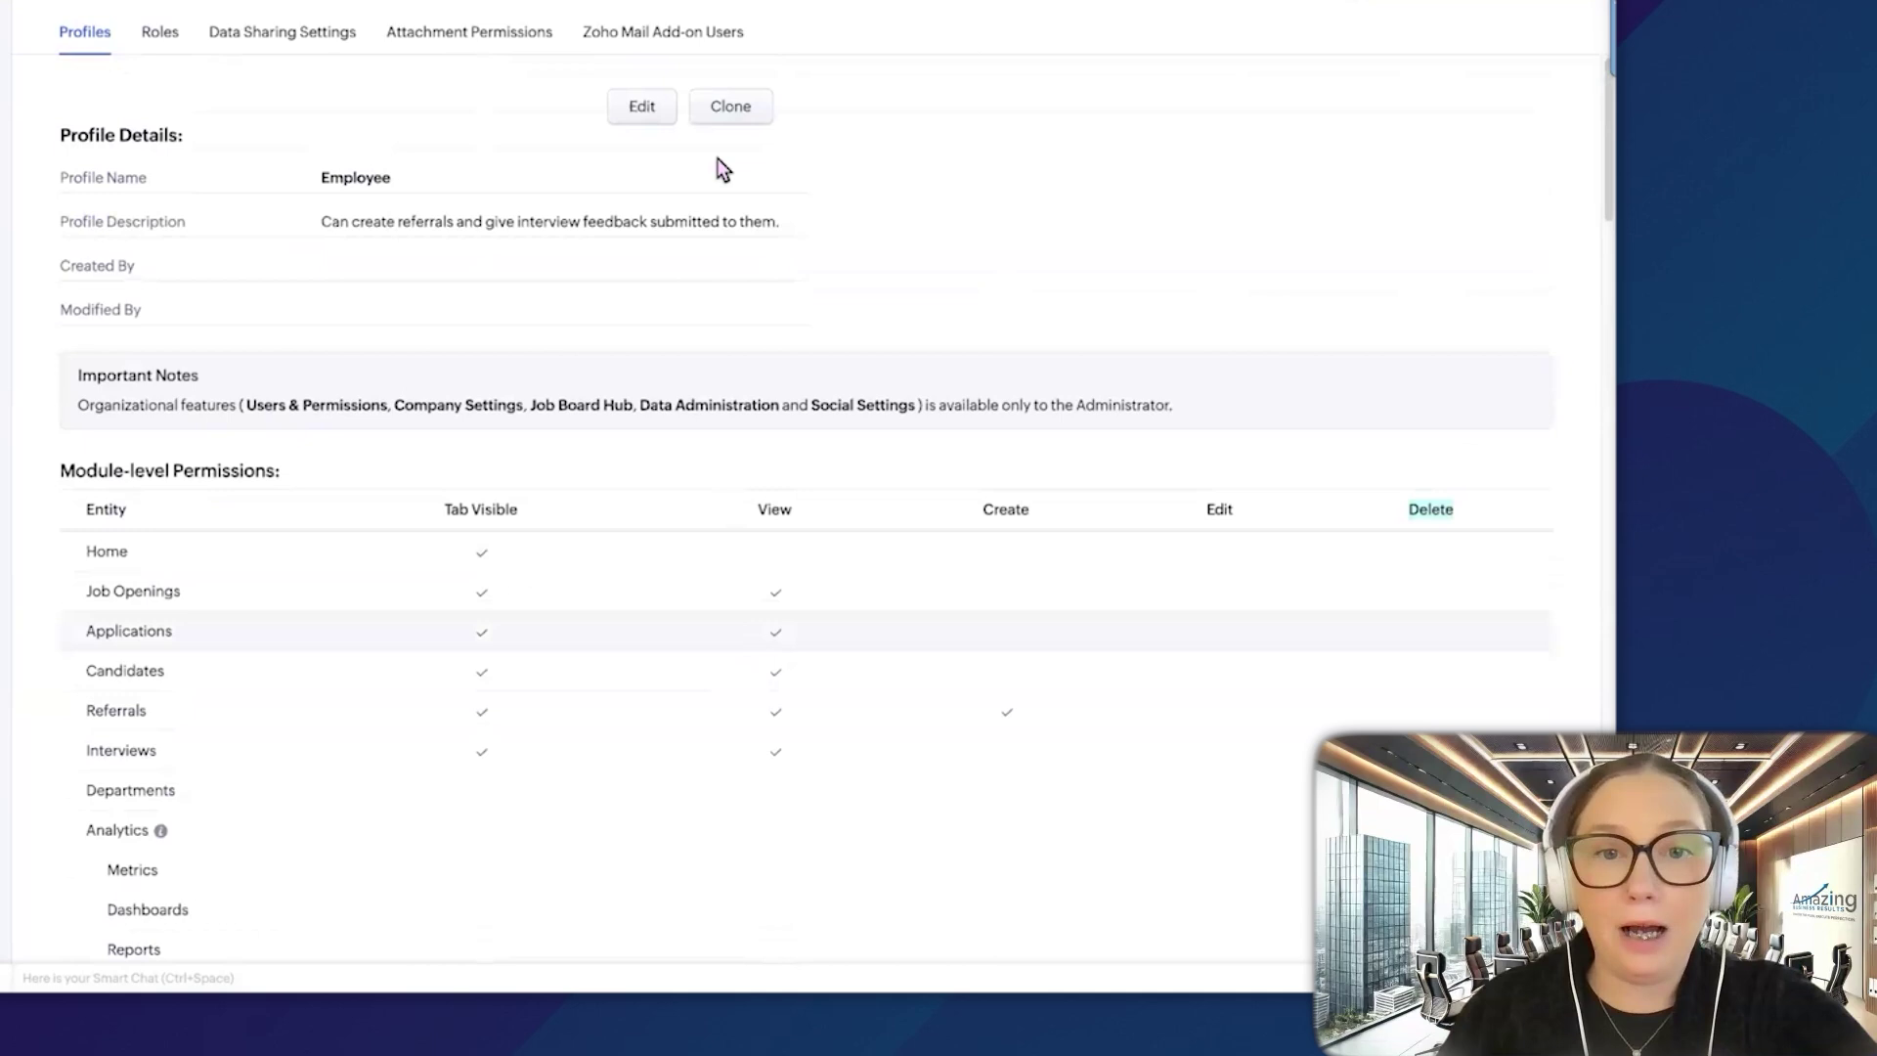
# Step: Put the Employee profile into edit mode and scroll through its permission checkboxes
pyautogui.click(657, 110)
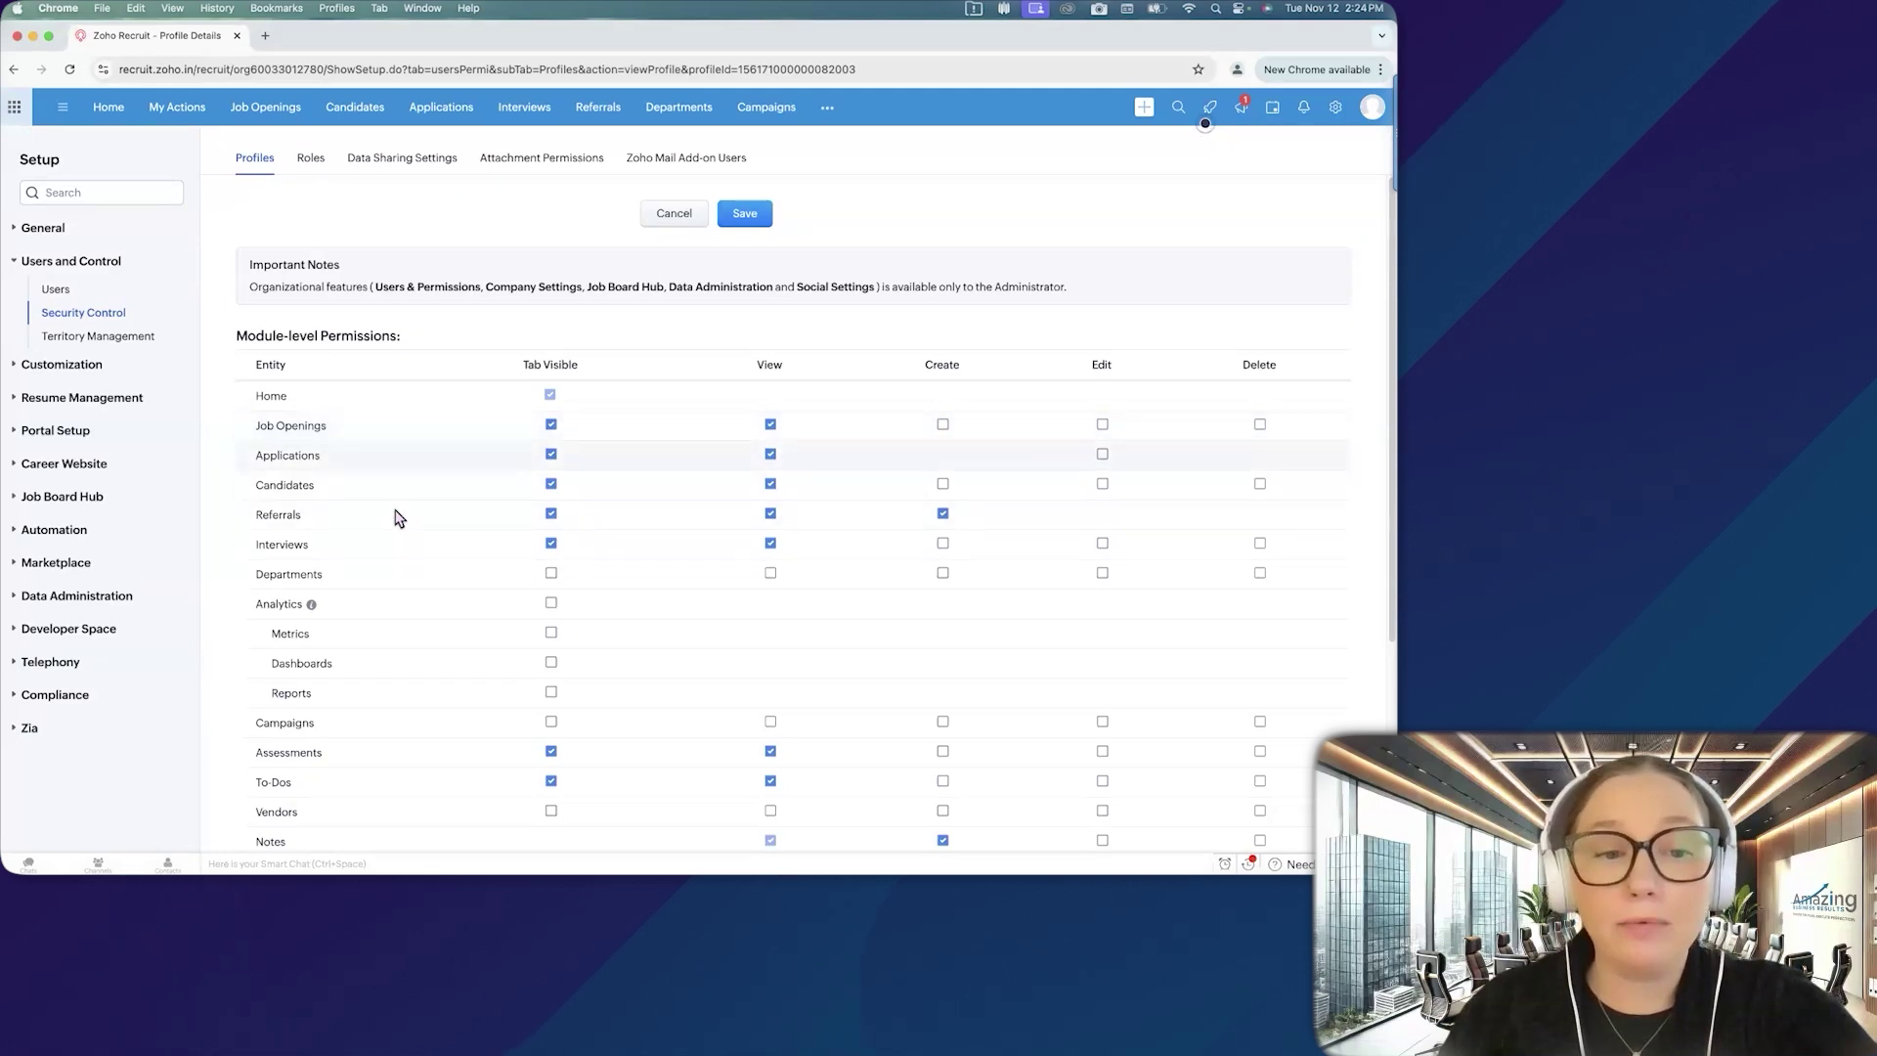
pyautogui.scroll(-1, 411, 501)
pyautogui.scroll(-3, 411, 502)
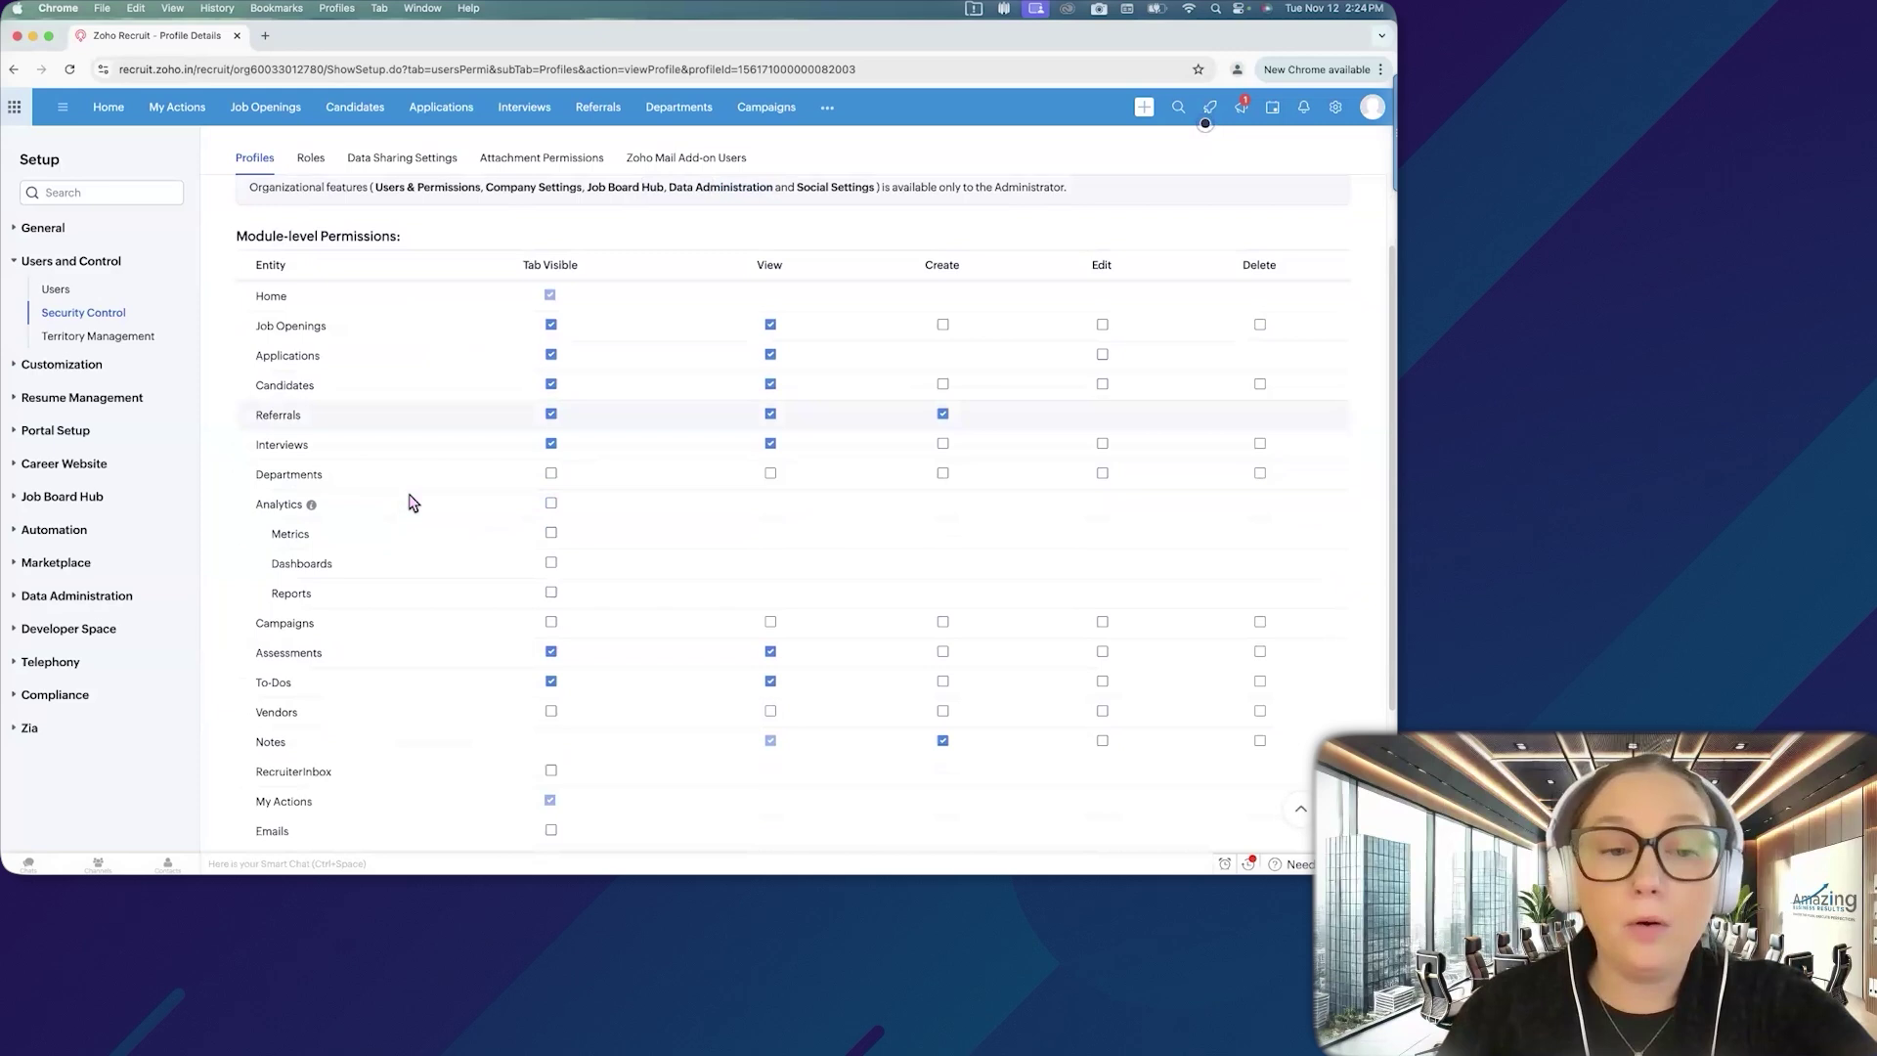
pyautogui.scroll(-1, 411, 501)
pyautogui.scroll(-1, 411, 501)
pyautogui.scroll(-2, 410, 501)
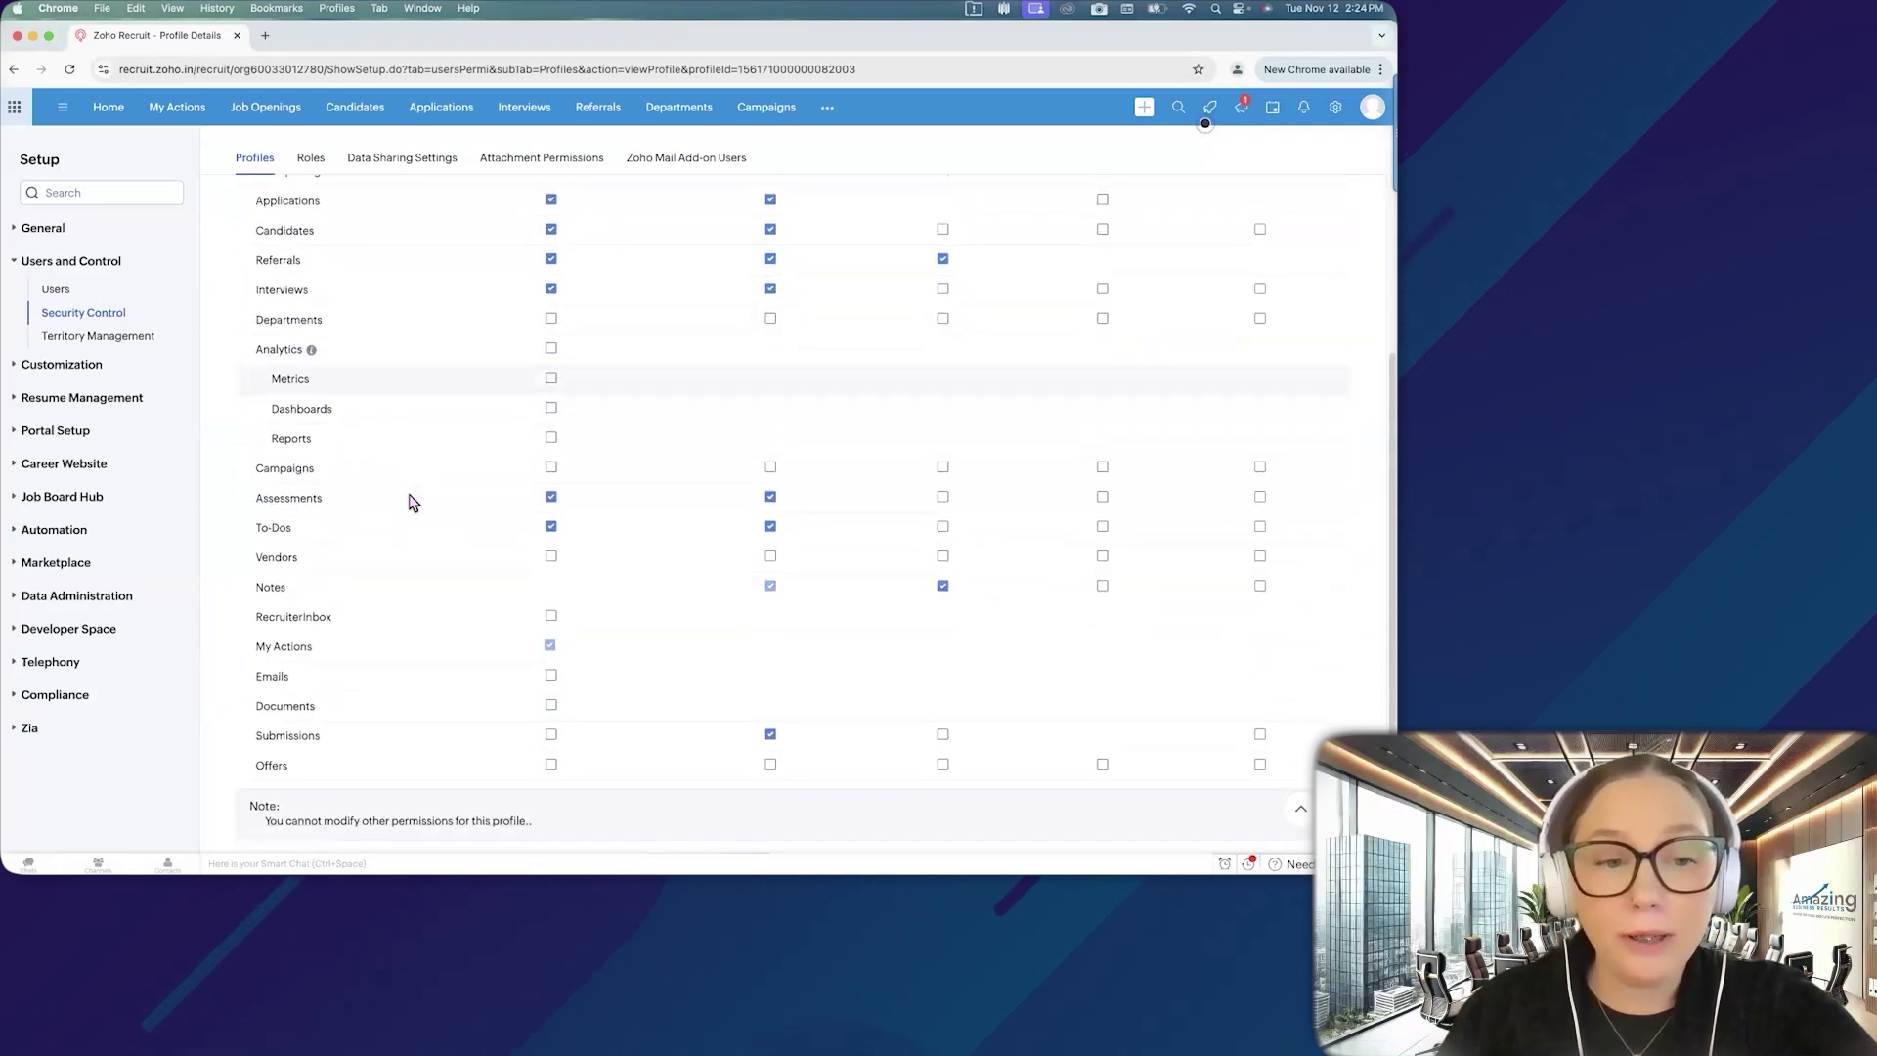
pyautogui.scroll(-1, 410, 501)
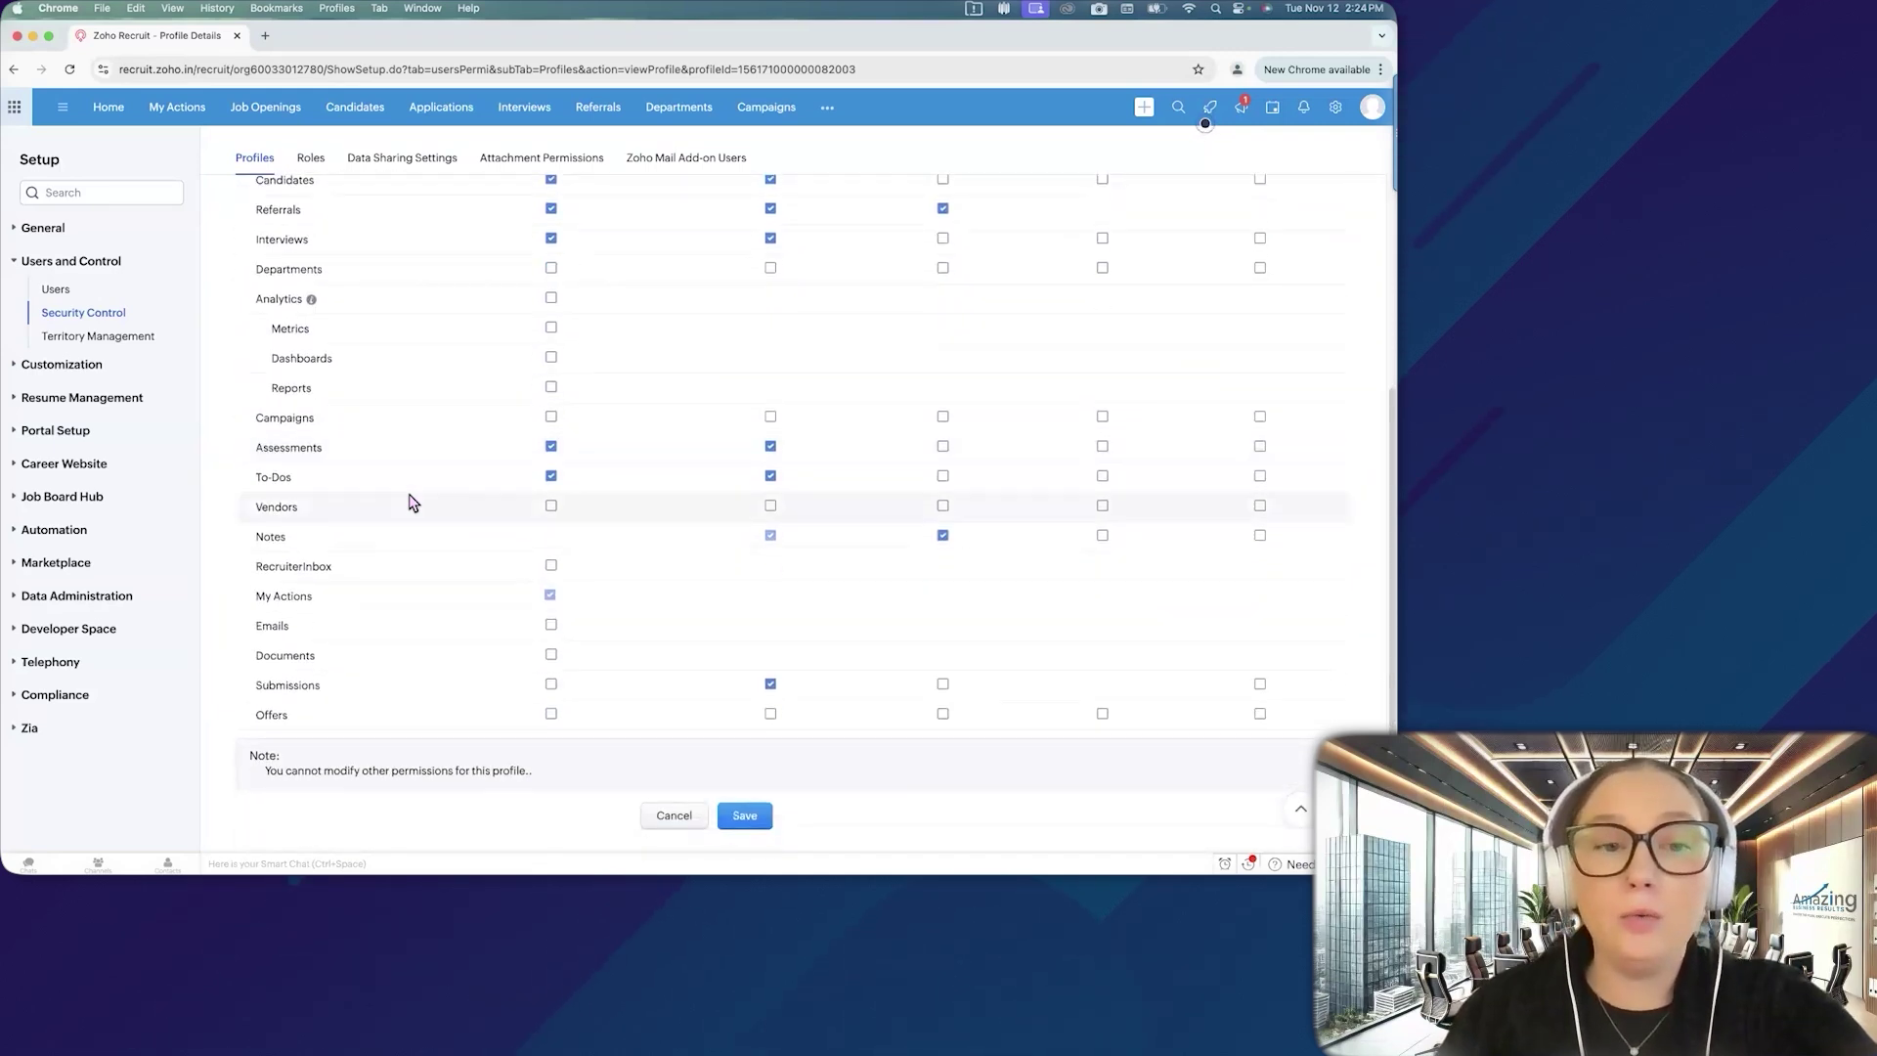
pyautogui.scroll(2, 410, 502)
pyautogui.scroll(1, 411, 501)
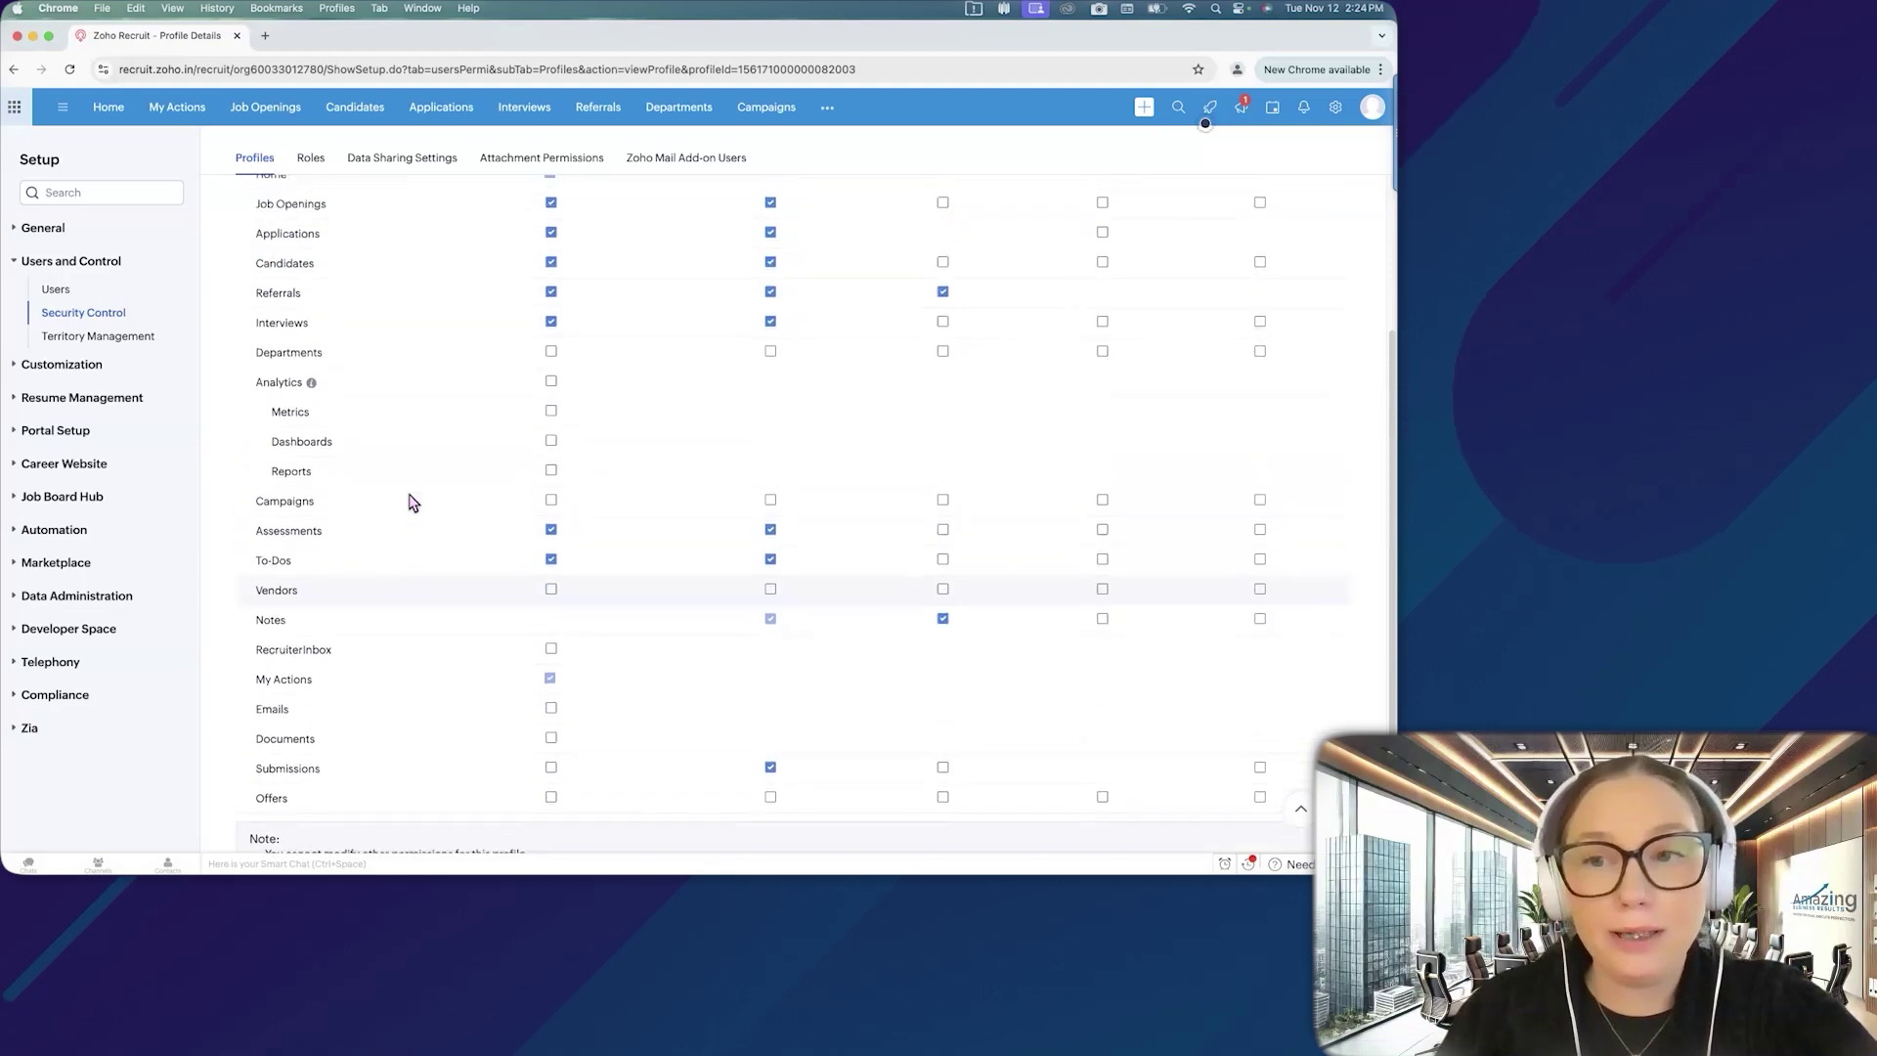
pyautogui.scroll(5, 410, 501)
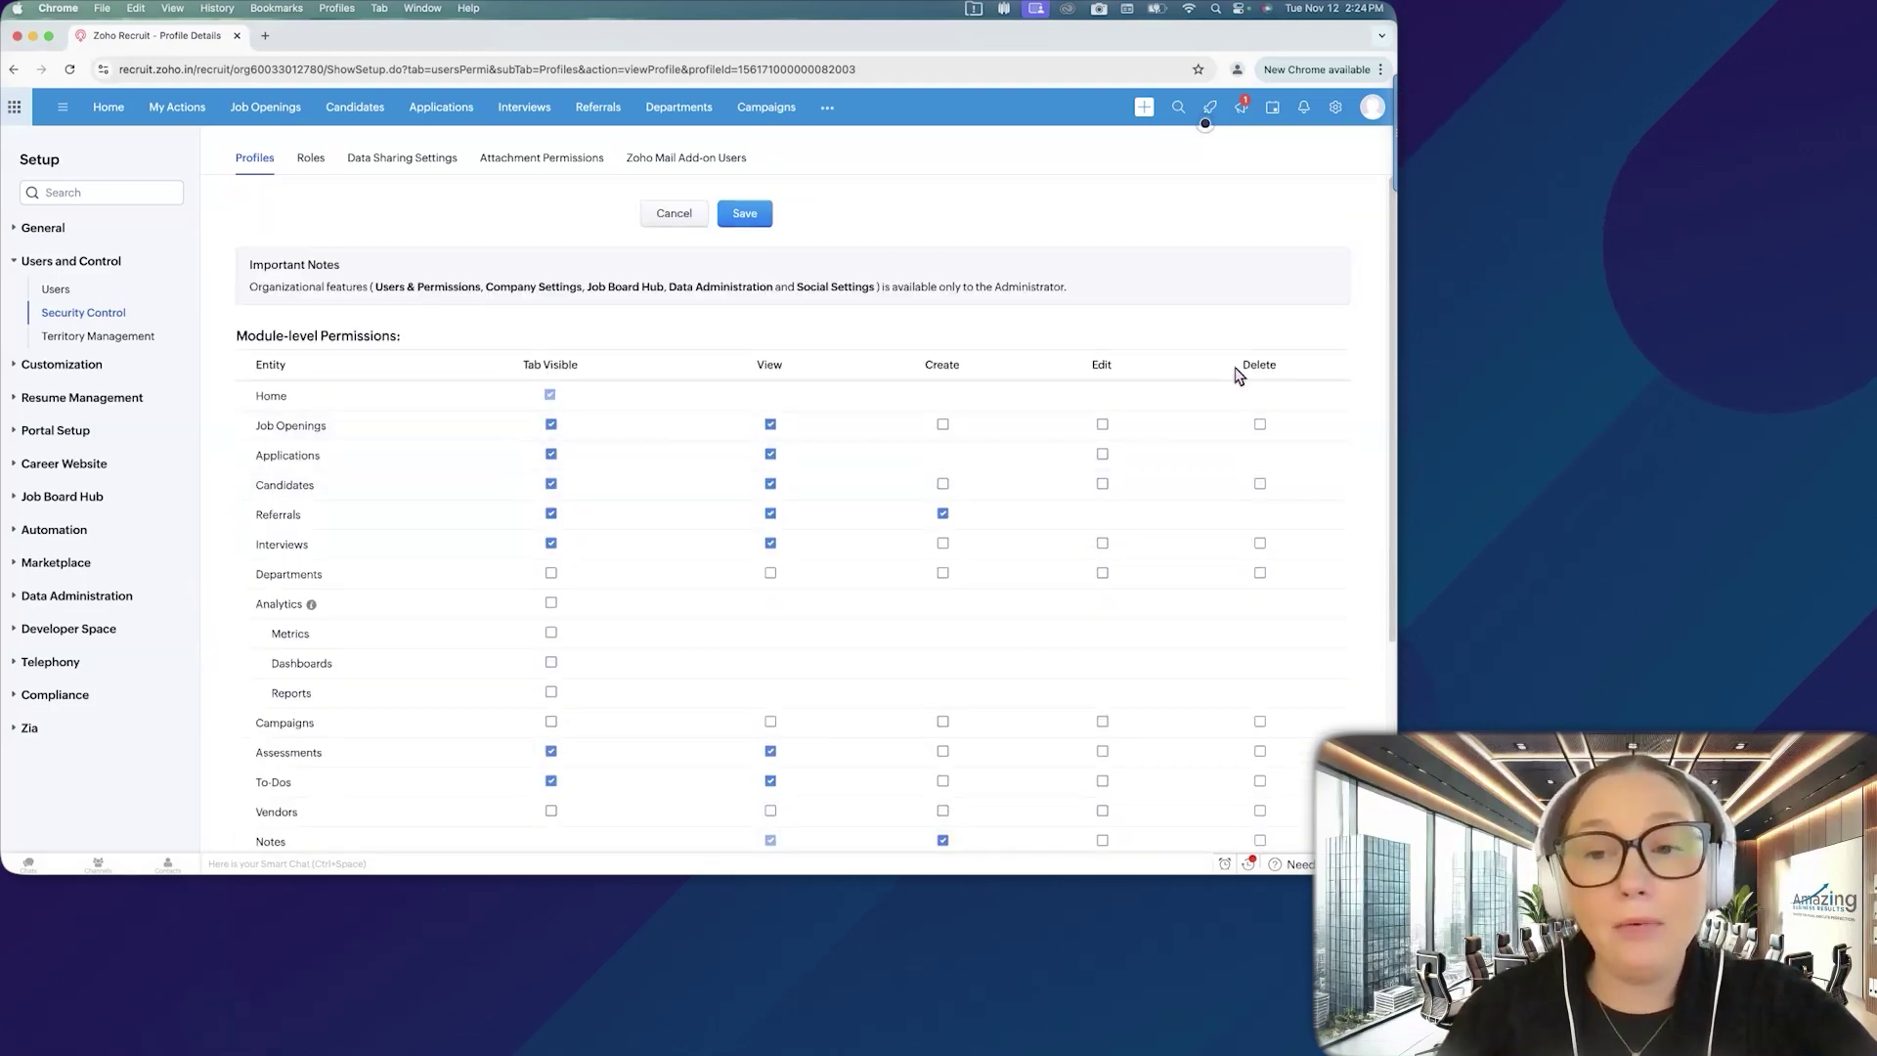
pyautogui.scroll(-3, 1273, 506)
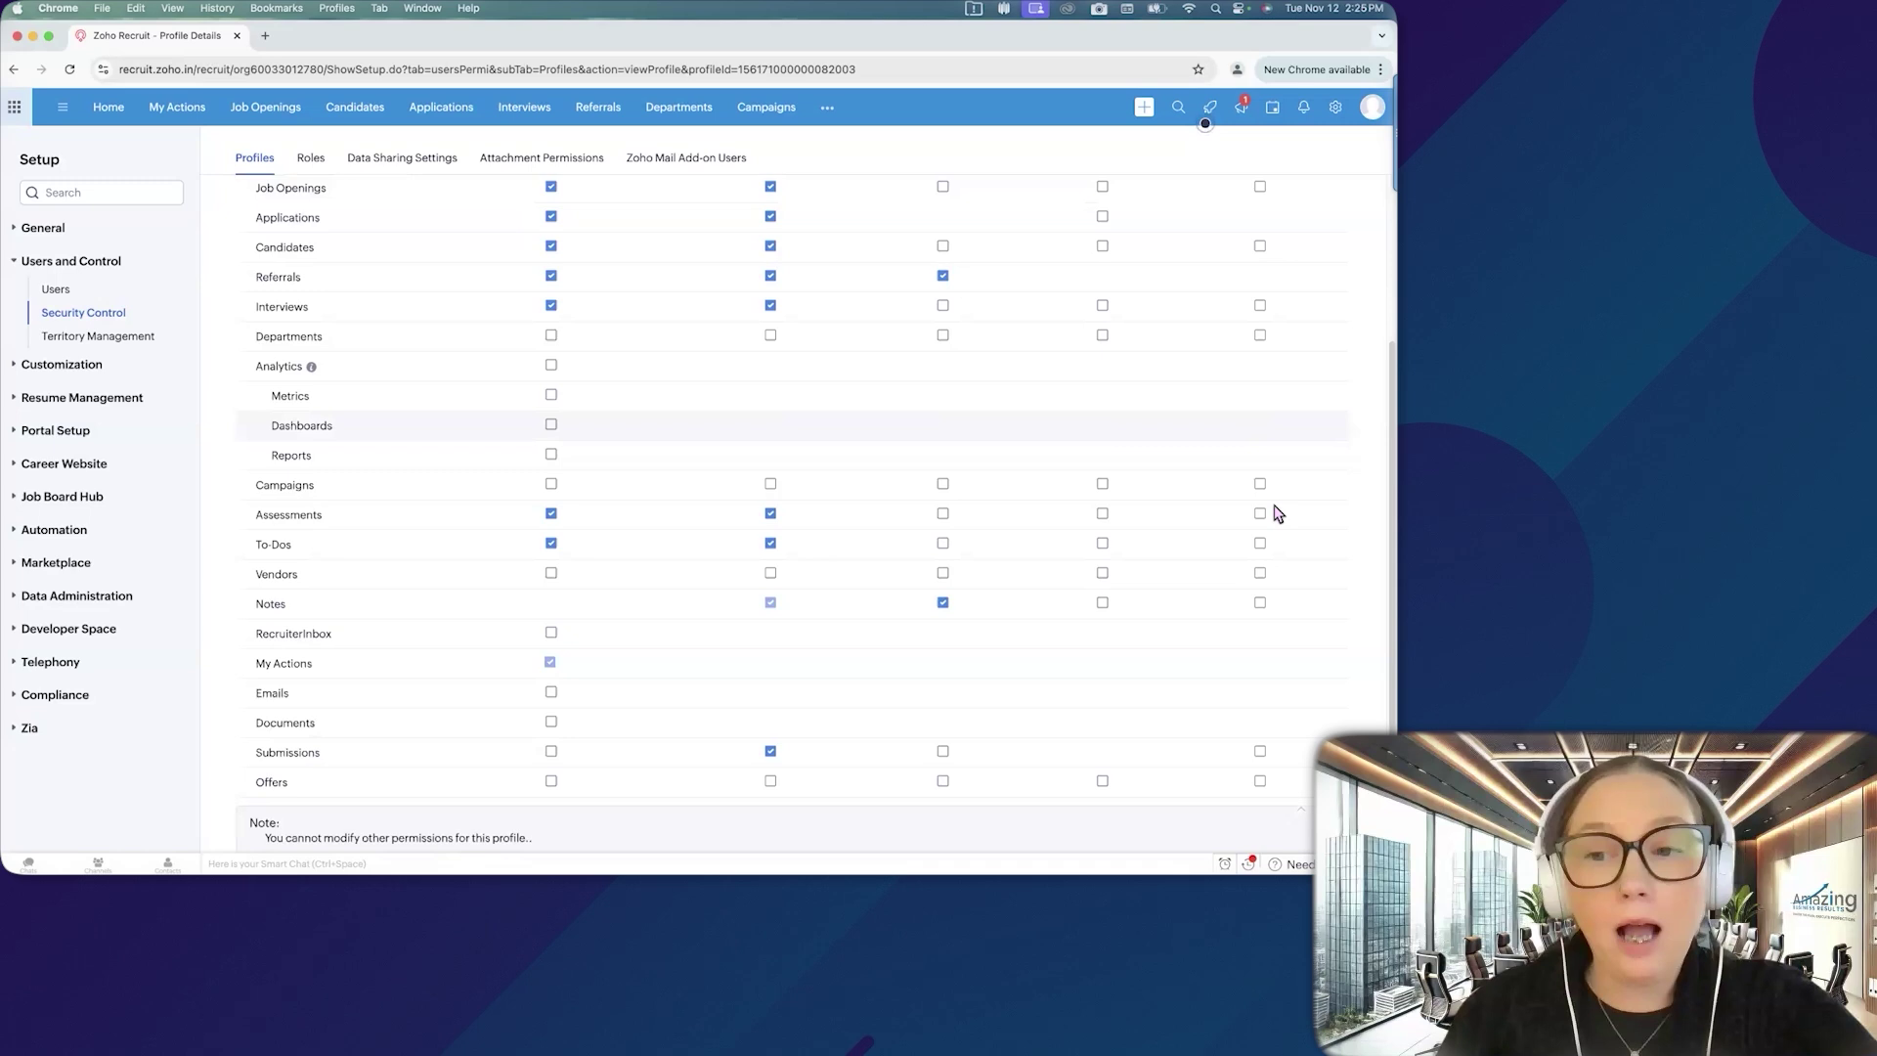
pyautogui.scroll(-1, 1271, 499)
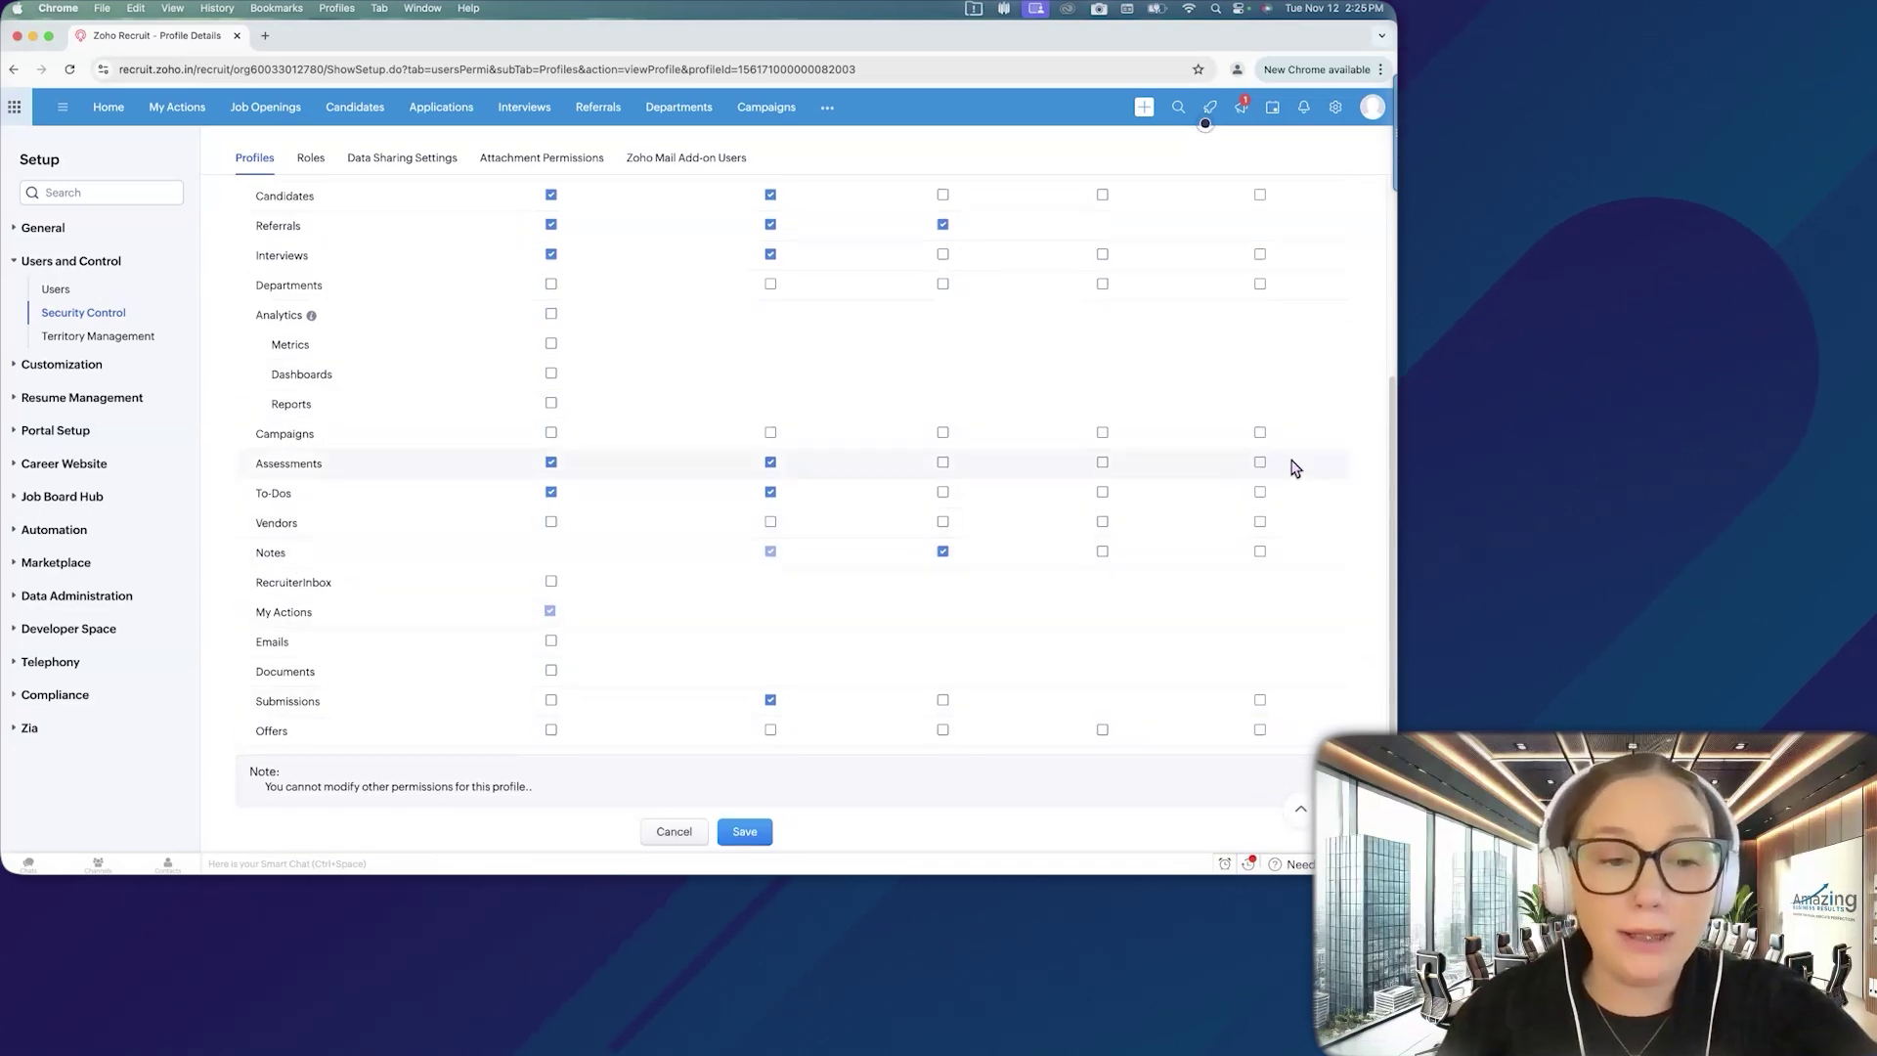
pyautogui.scroll(1, 1295, 467)
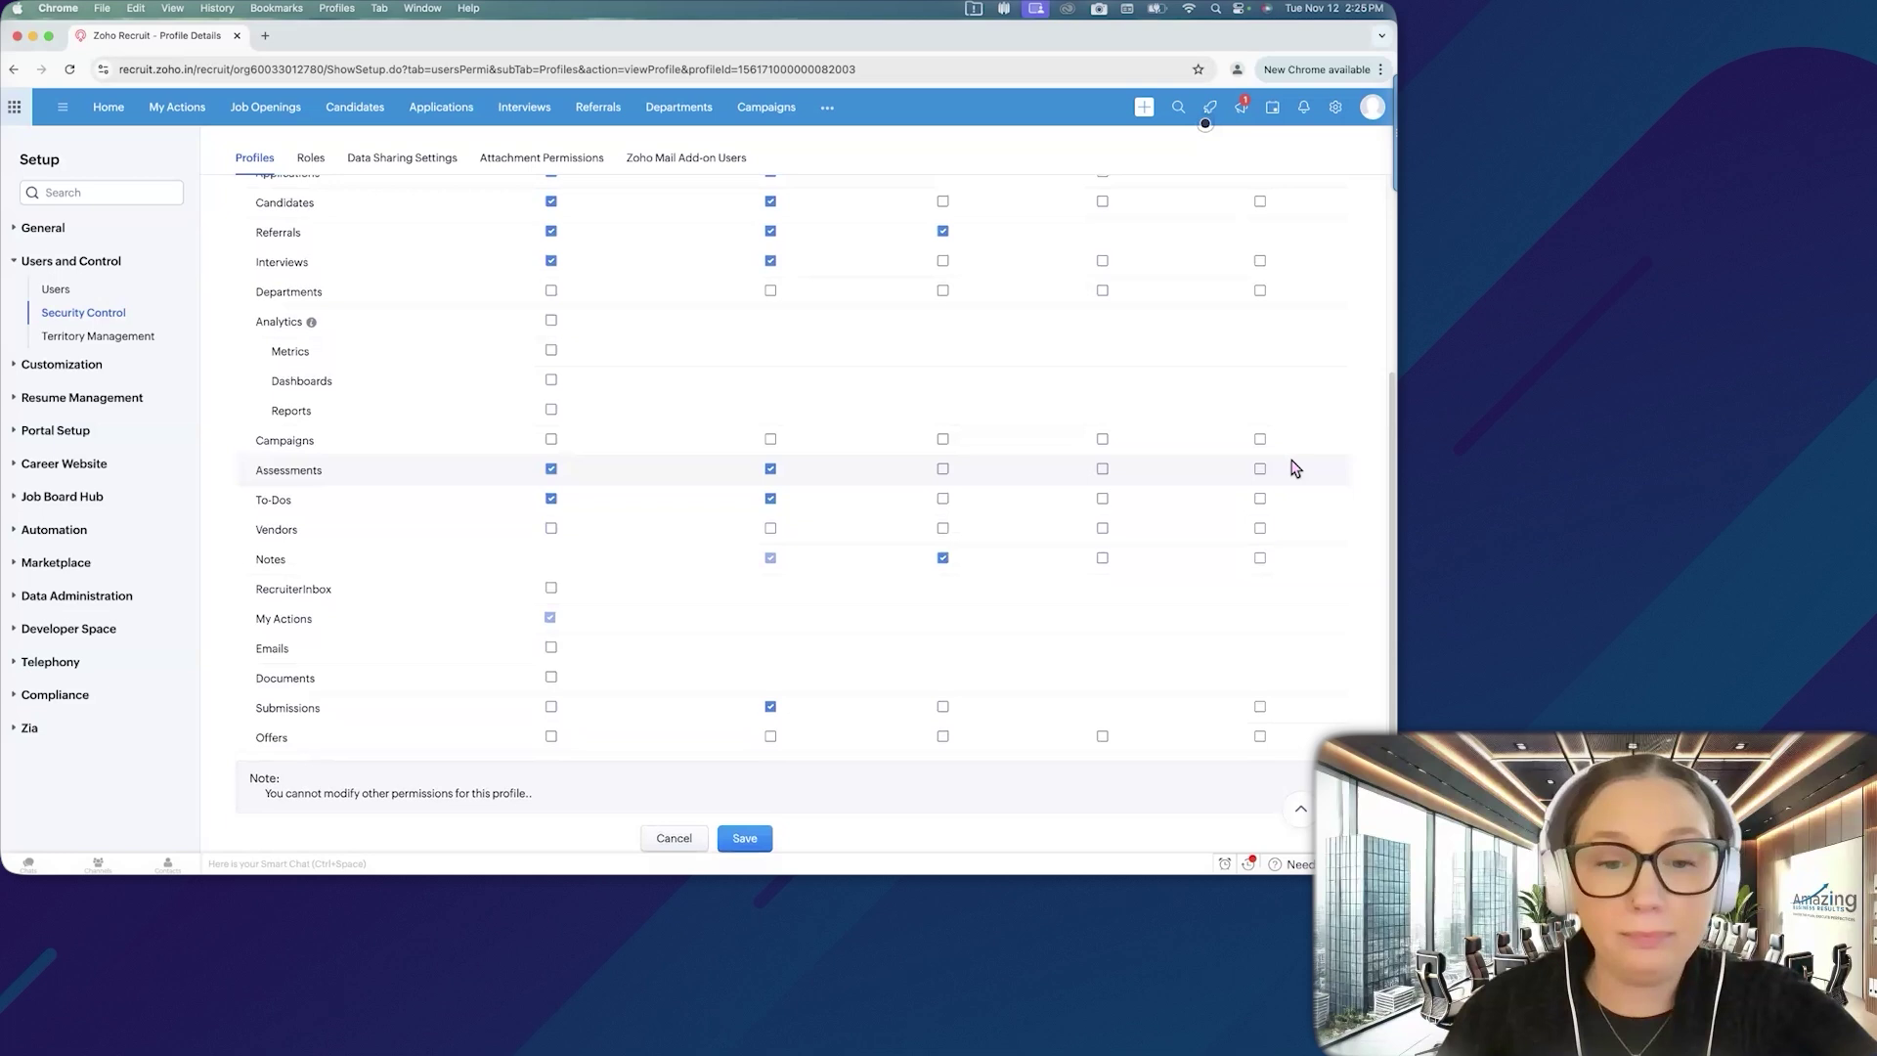
# Step: Show Data Sharing Settings with each module's default access, briefly revisiting Roles in between
pyautogui.click(373, 159)
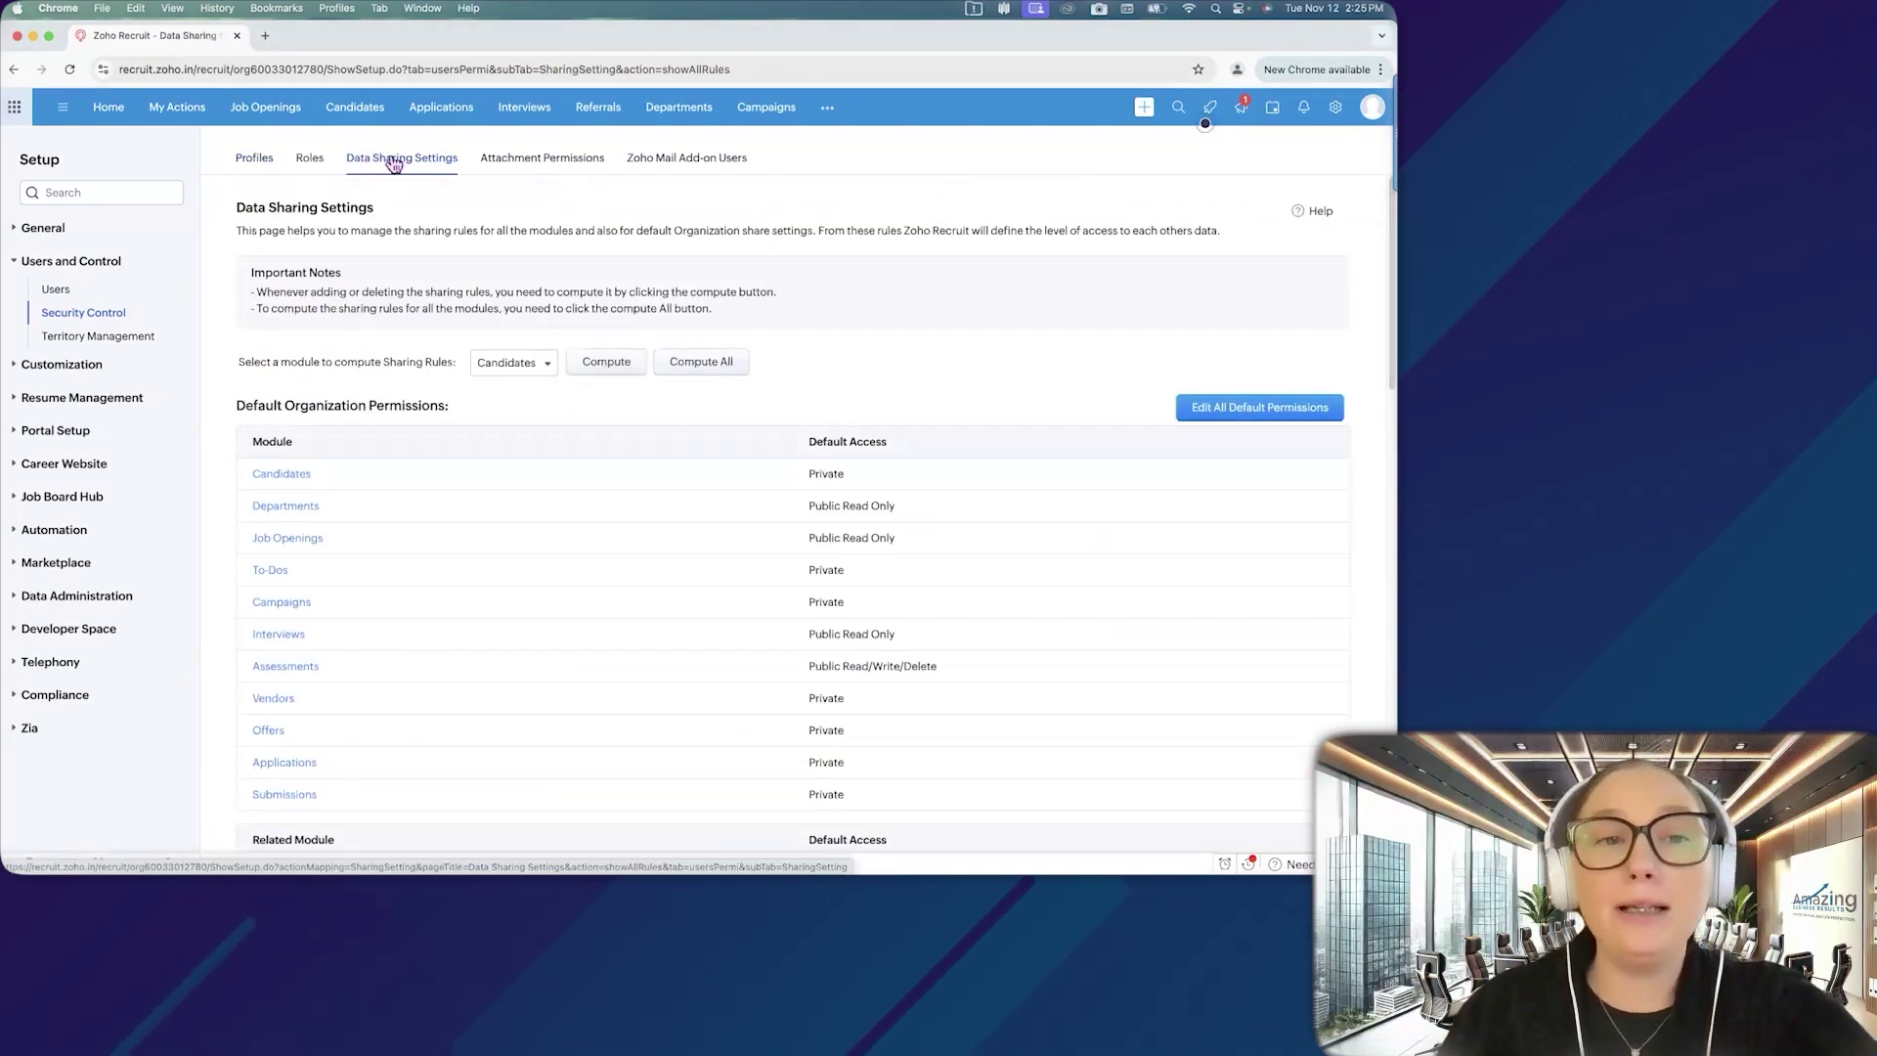
pyautogui.click(311, 160)
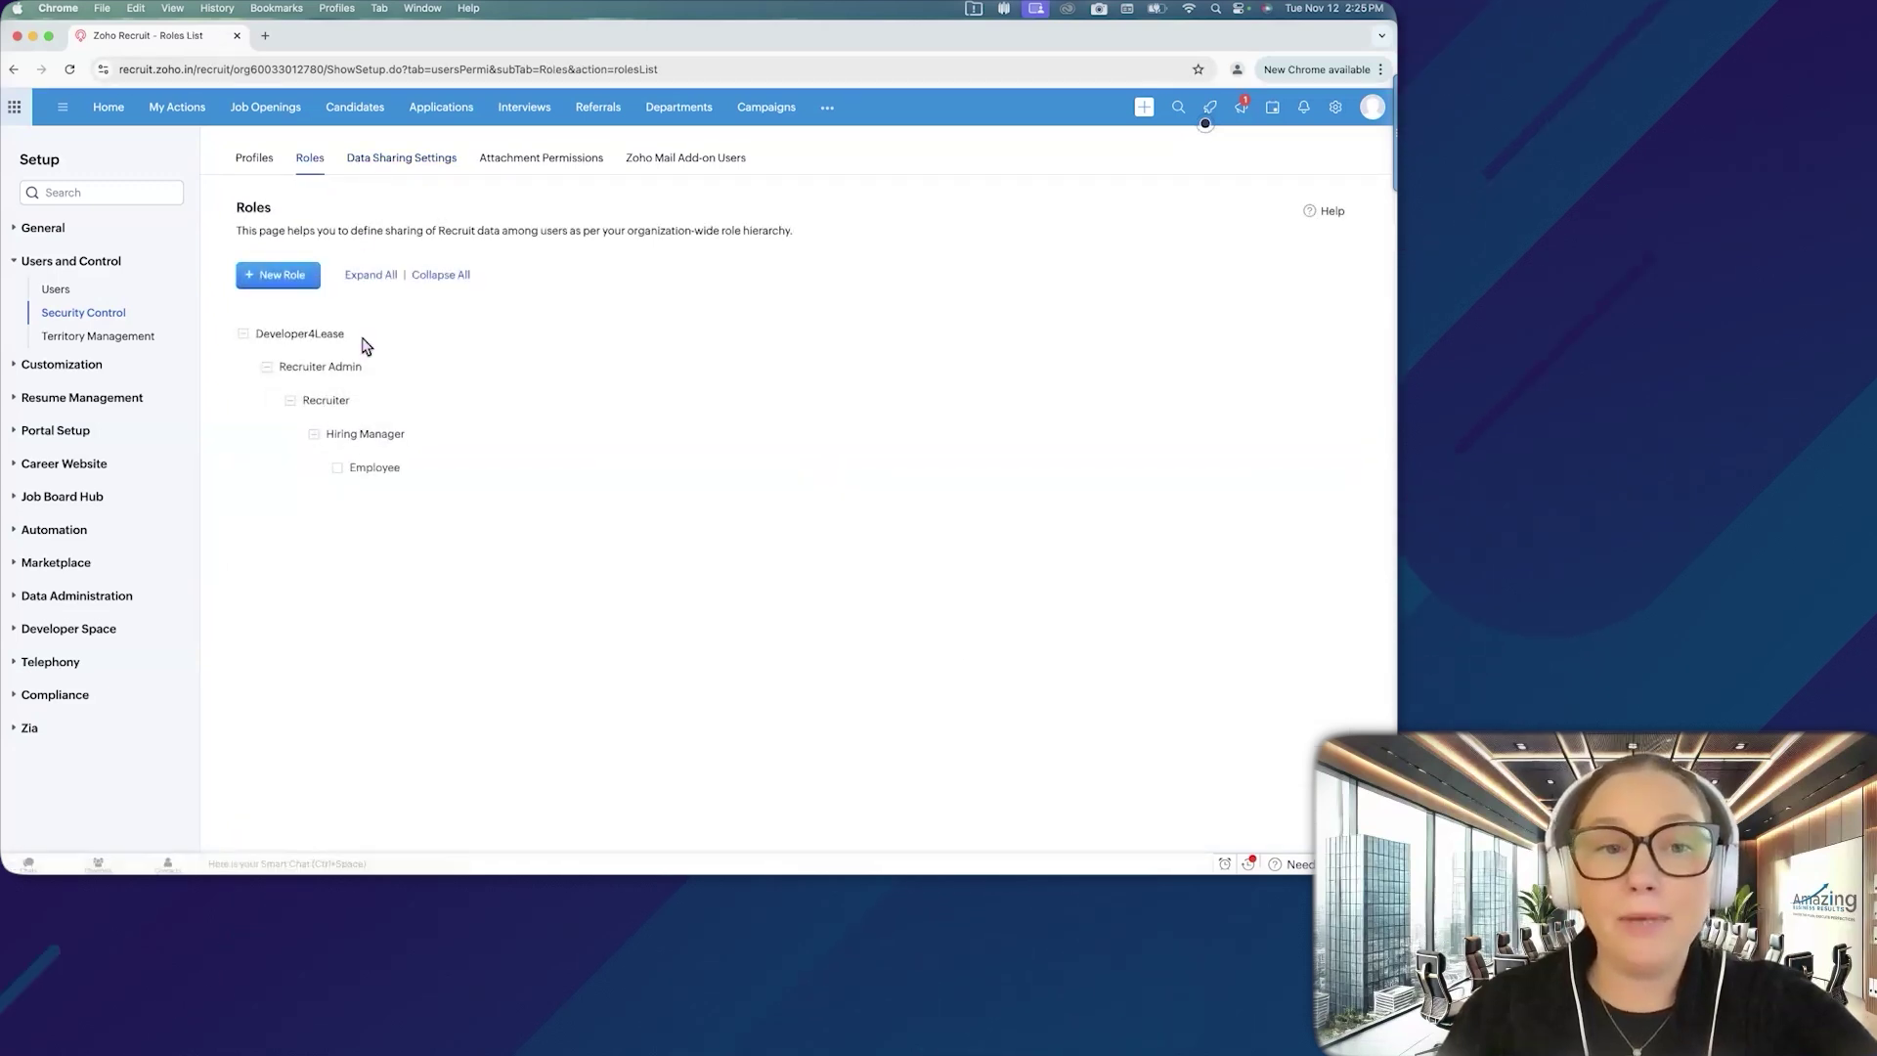
pyautogui.moveTo(325, 400)
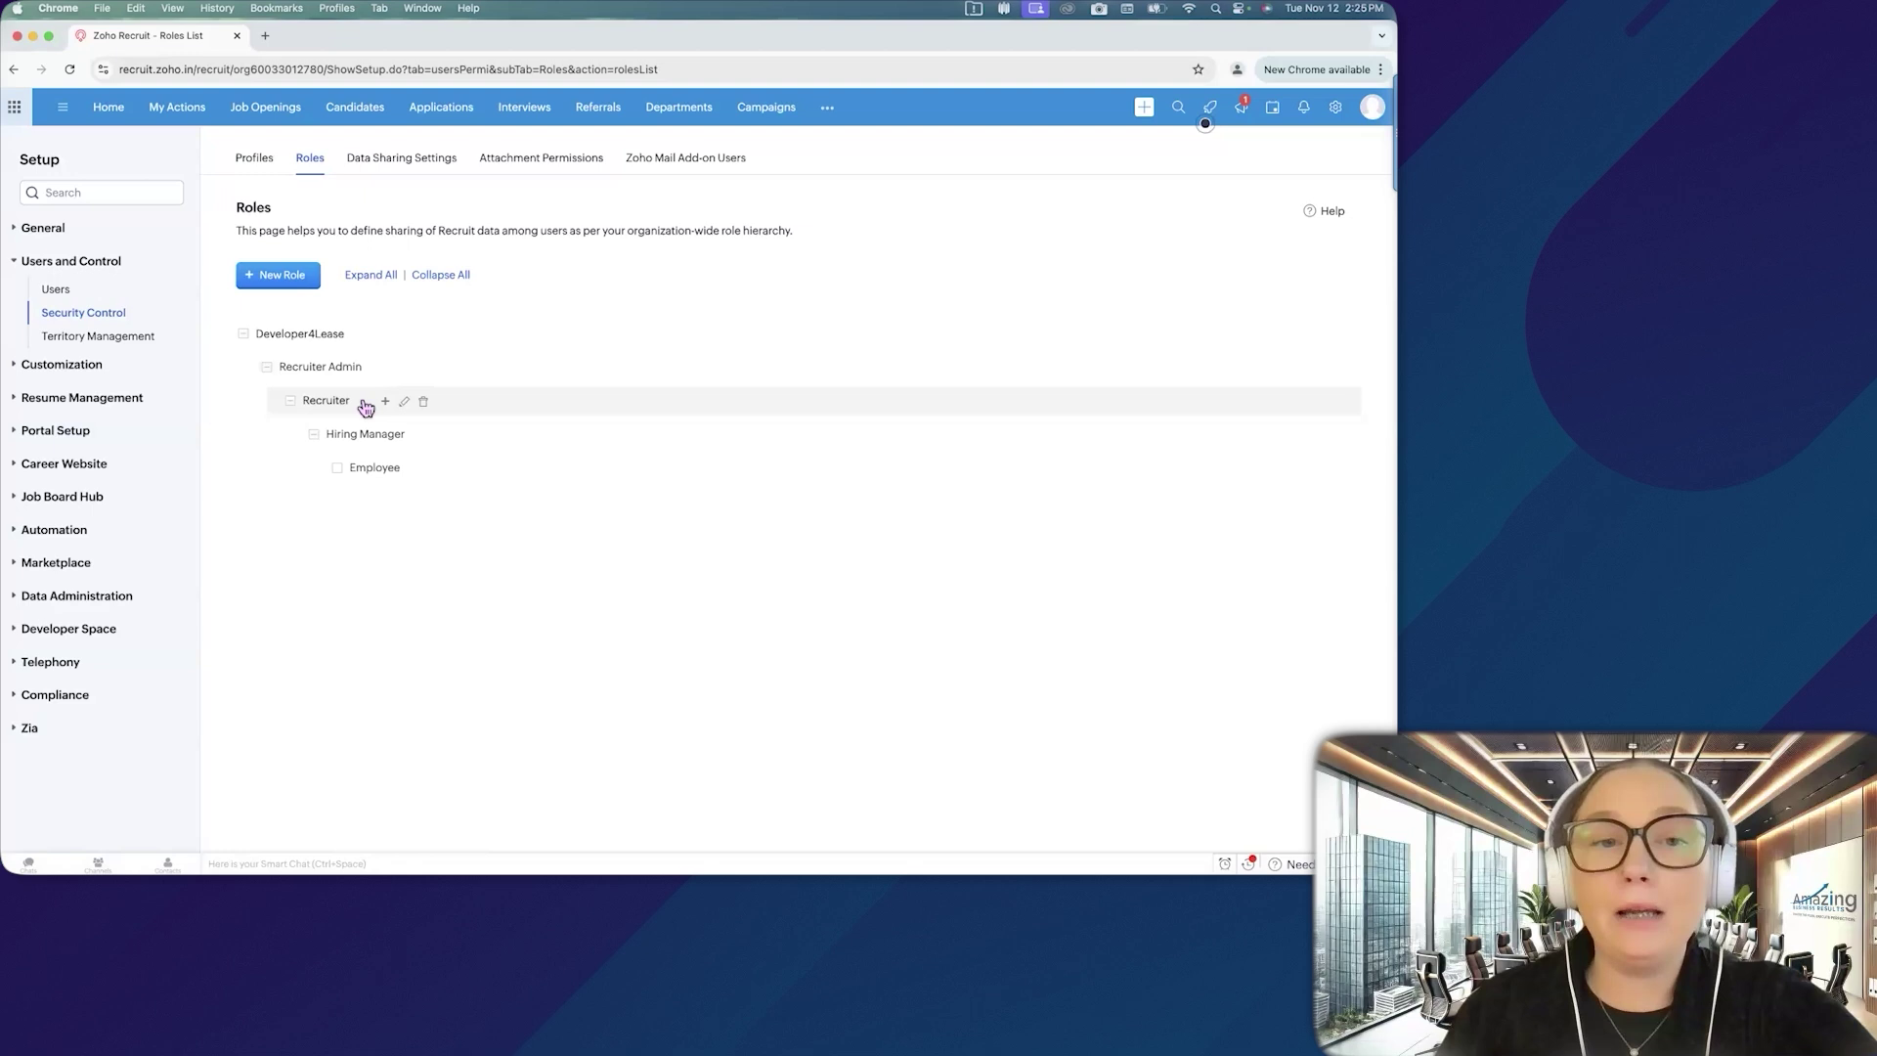
pyautogui.click(415, 158)
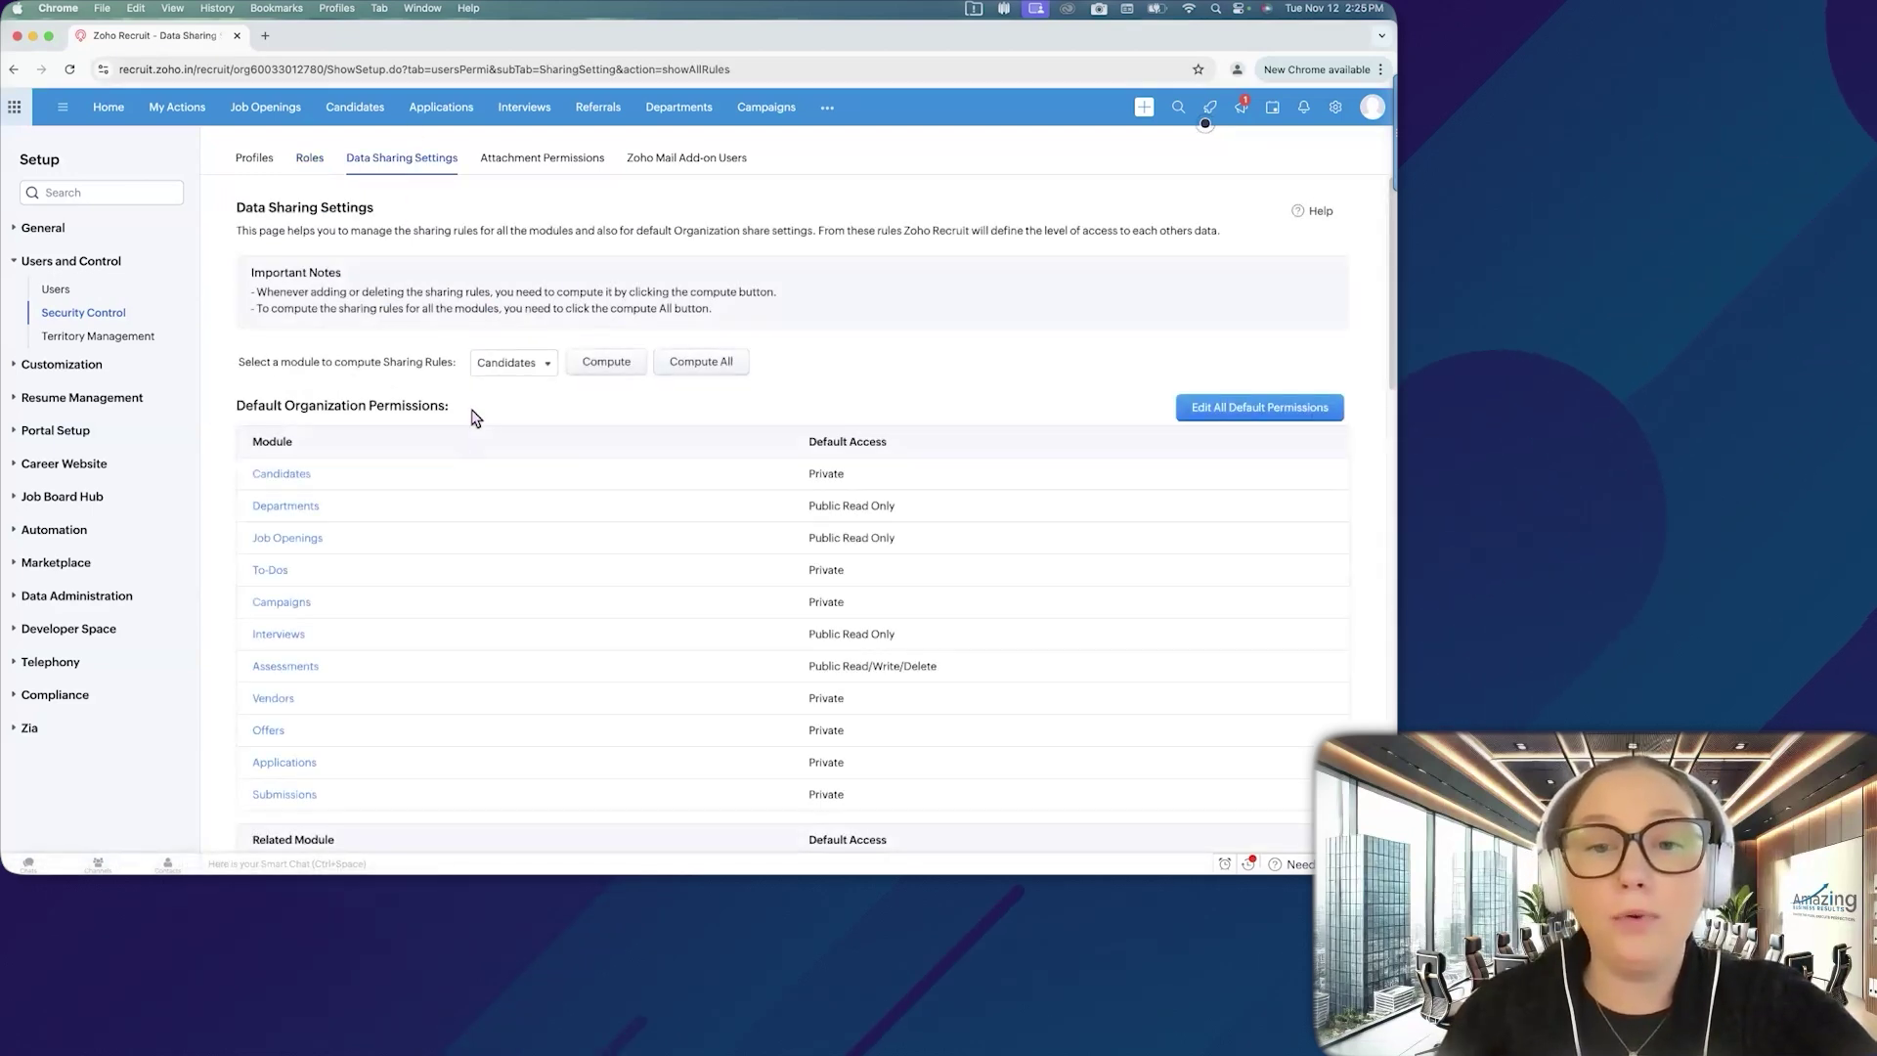